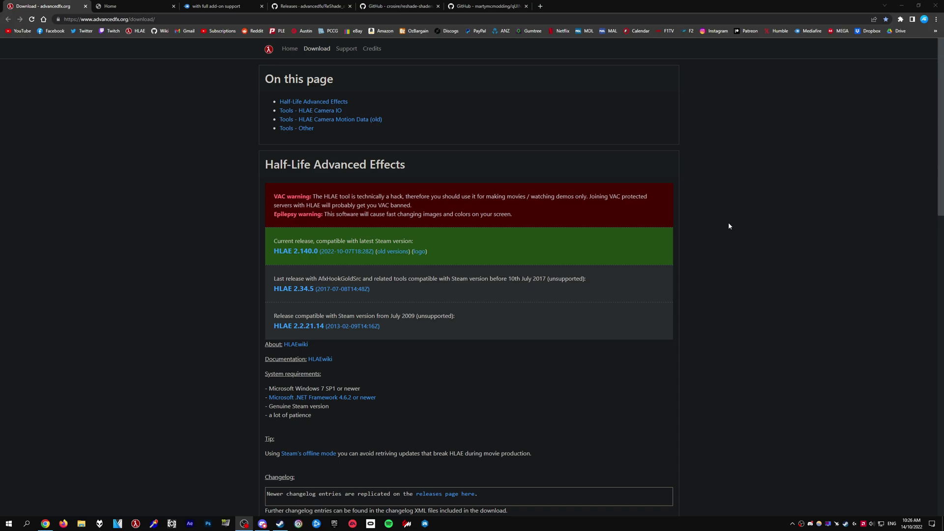
# Open the HLAE 2.140.0 release page from advancedfx.org's Current release section
pyautogui.click(730, 225)
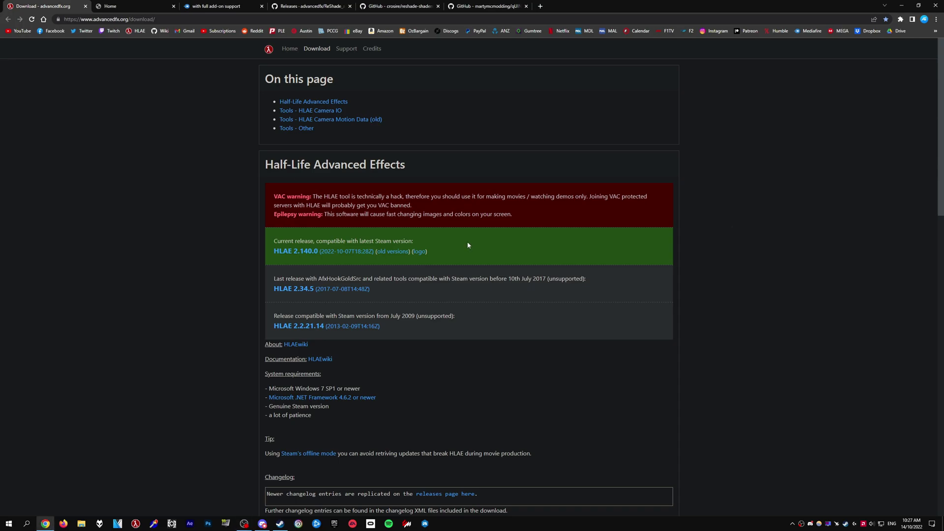
pyautogui.click(372, 252)
# Go to reshade.me's download section, then bring up the MediaFire 'with full add-on support' installer folder
pyautogui.hotkey('ctrl', 'Tab')
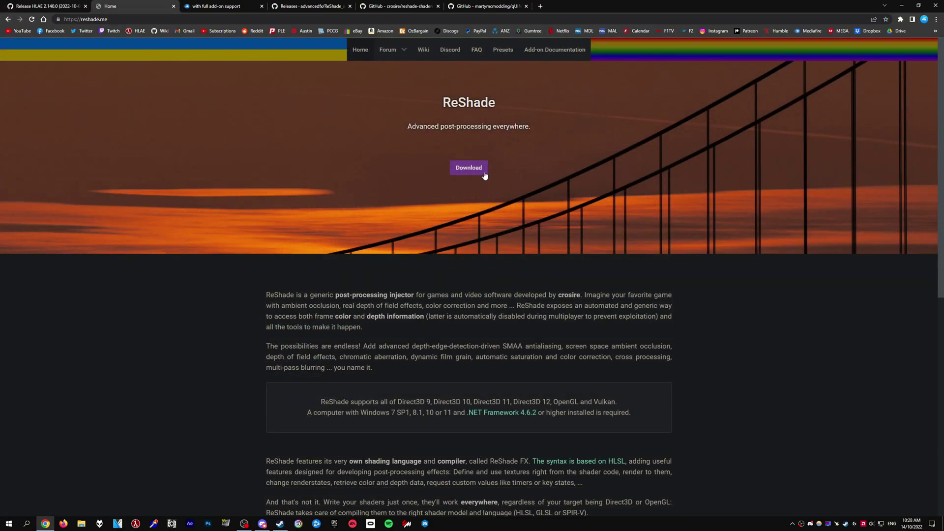
pyautogui.click(480, 172)
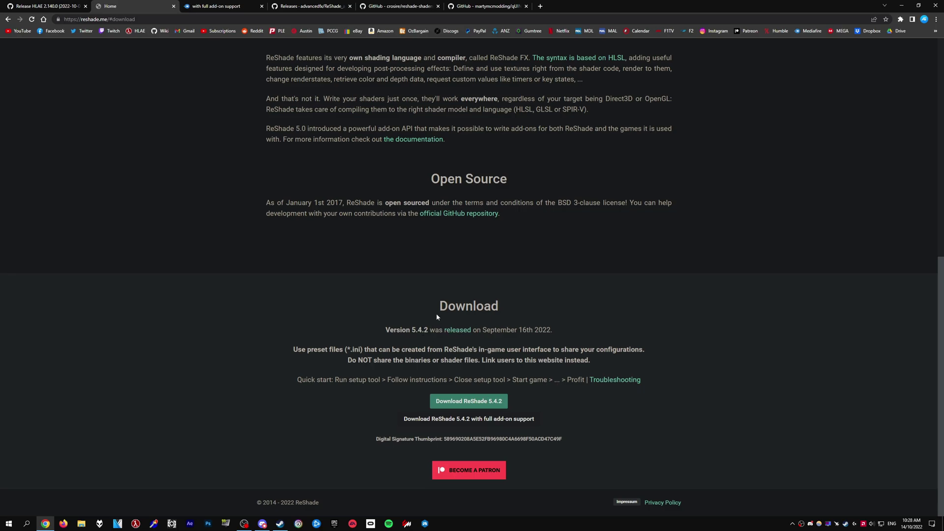
pyautogui.click(219, 6)
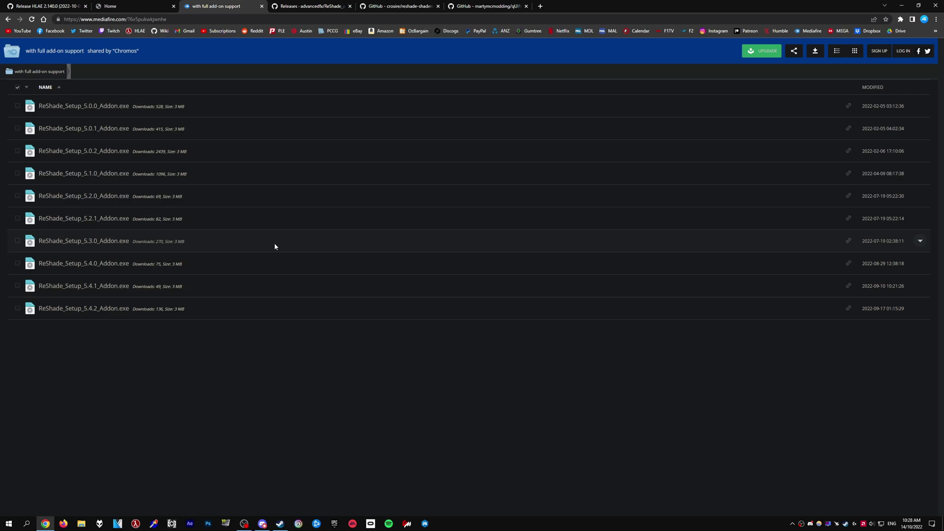
# Expand the v1.0.1 release assets on the ReShade_advancedfx Releases page
pyautogui.click(315, 7)
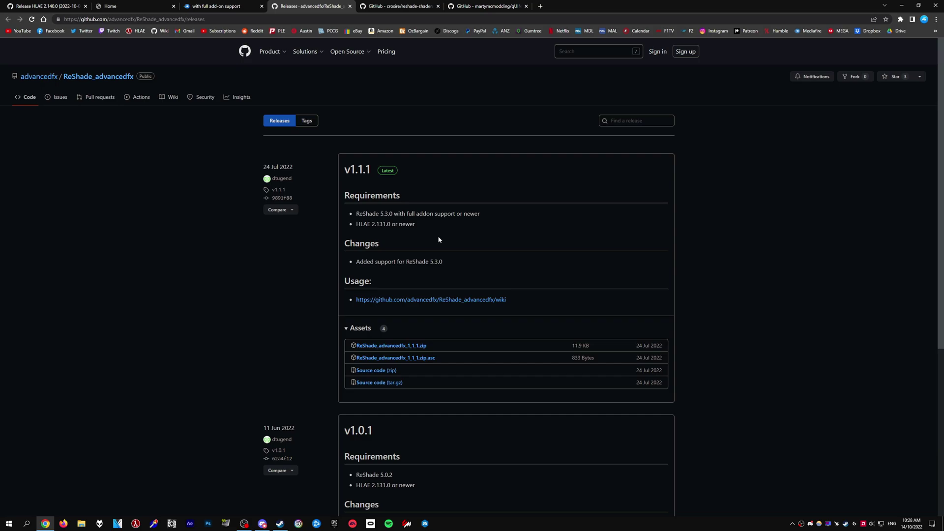
pyautogui.scroll(-5, 503, 265)
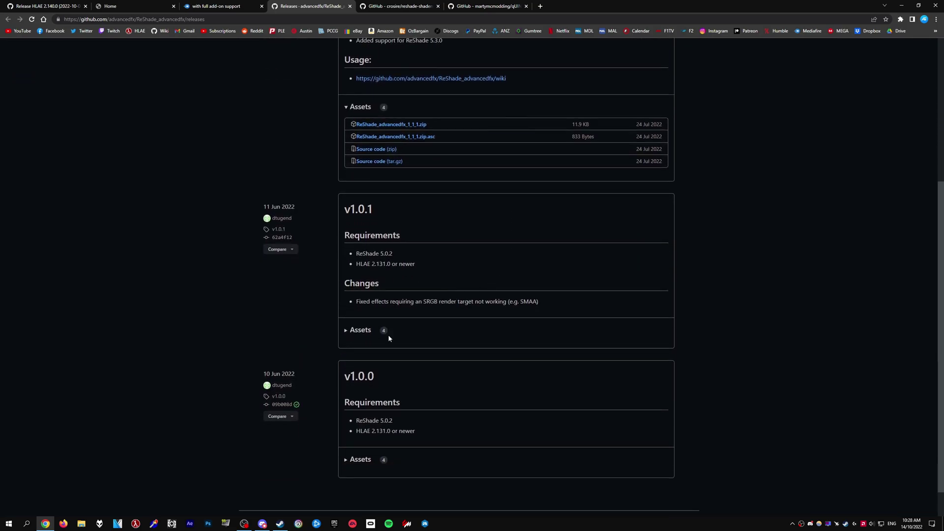
pyautogui.click(386, 333)
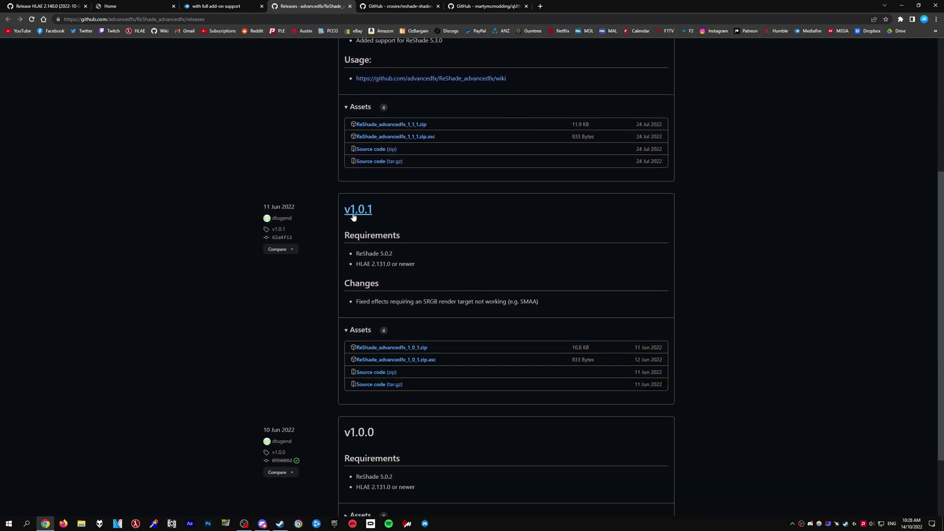
# Check the crosire/reshade-shaders Code download options, then move on to the qUINT repository
pyautogui.hotkey('ctrl', 'Tab')
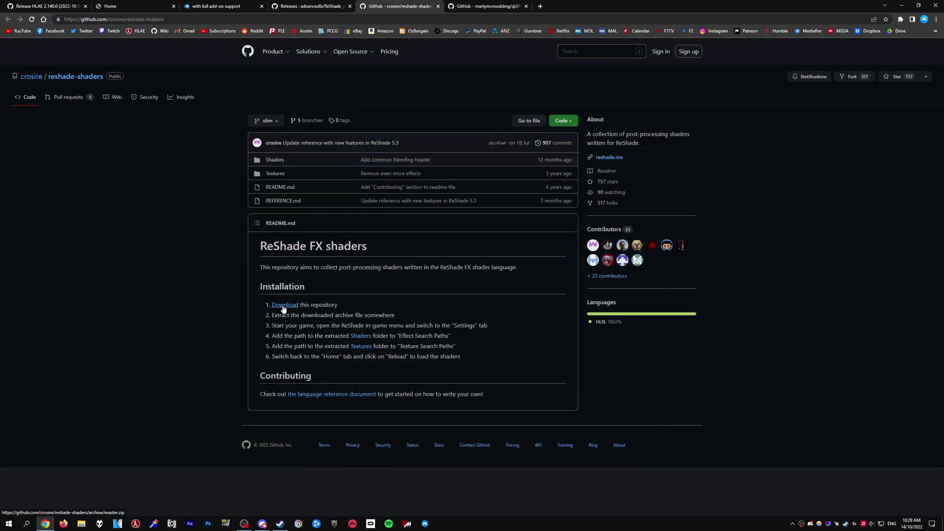
pyautogui.click(574, 121)
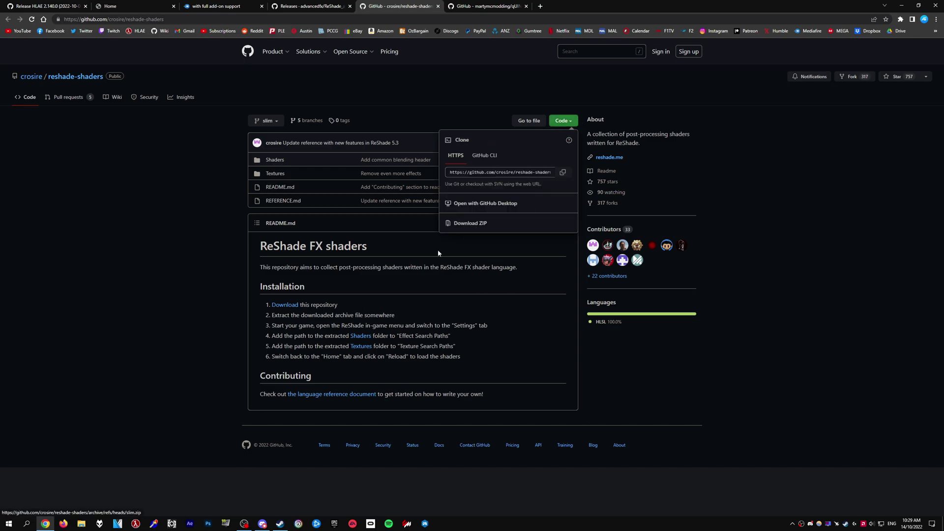
pyautogui.click(308, 298)
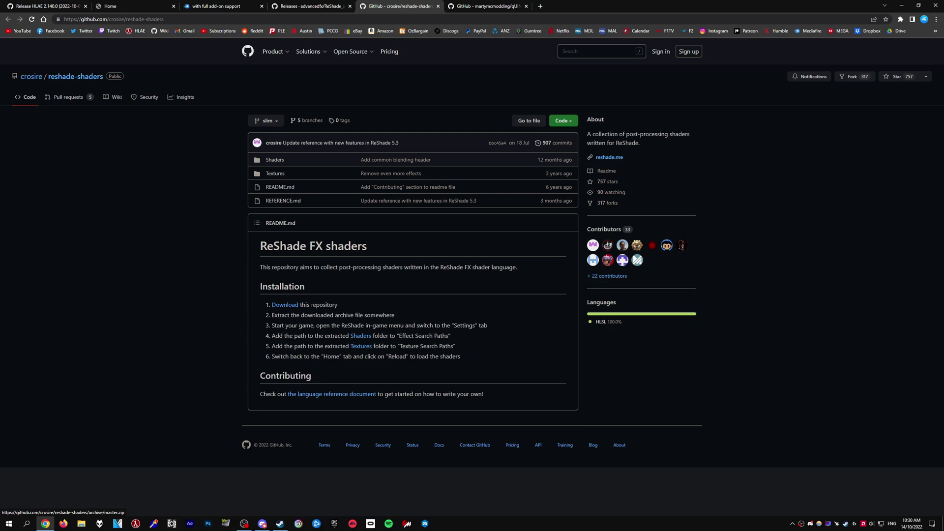
pyautogui.hotkey('ctrl', 'Tab')
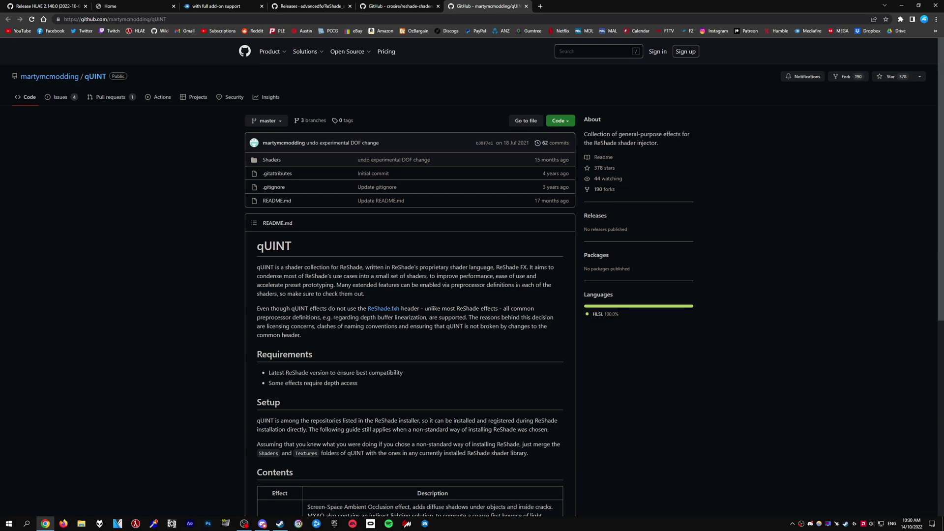
# Create a new desktop folder named reshade
pyautogui.scroll(-6, 519, 284)
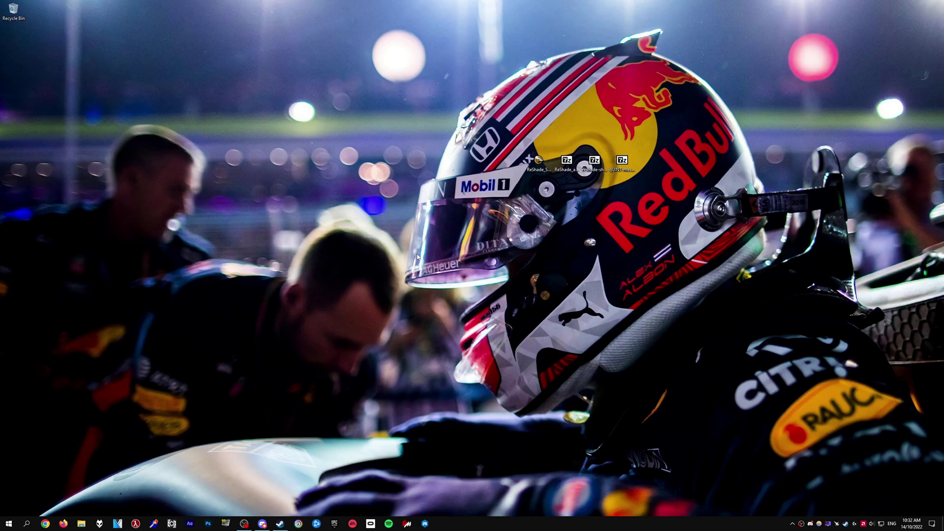
pyautogui.rightClick(337, 186)
pyautogui.moveTo(374, 235)
pyautogui.click(439, 237)
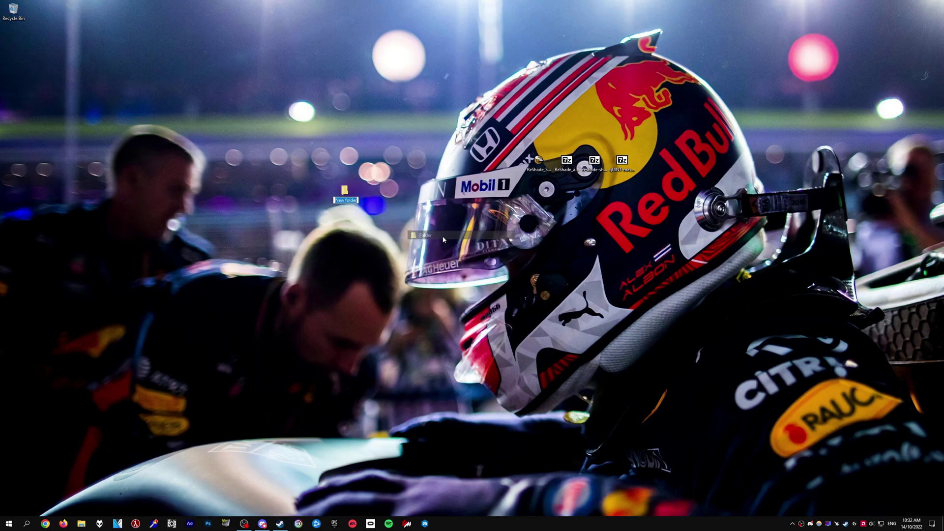
pyautogui.write('reshade')
pyautogui.press('Return')
pyautogui.moveTo(350, 199); pyautogui.dragTo(460, 198)
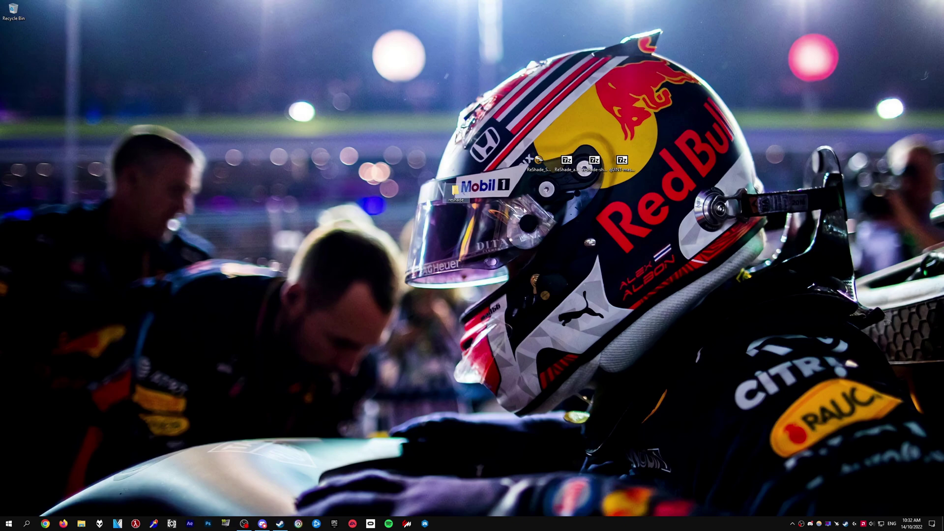
# Move the four downloaded ReShade files into the reshade folder
pyautogui.doubleClick(460, 198)
pyautogui.moveTo(544, 208); pyautogui.dragTo(529, 295)
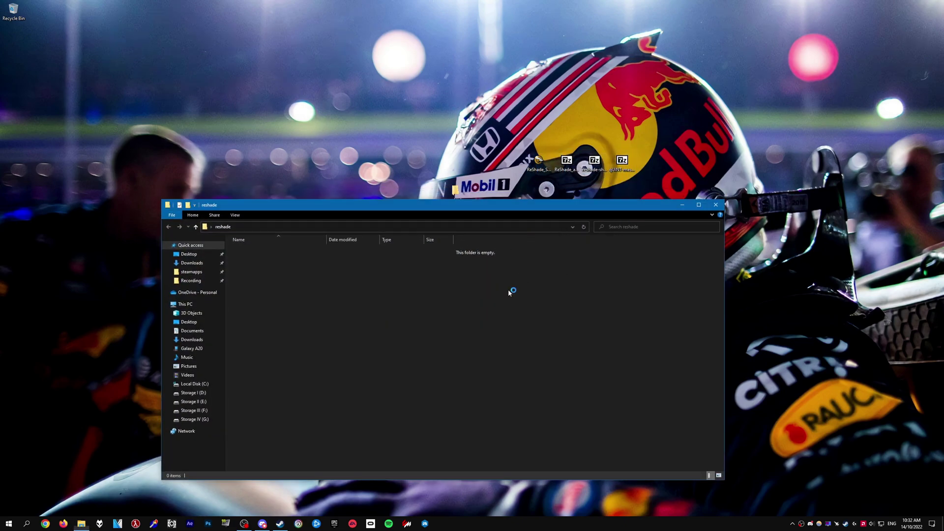
pyautogui.moveTo(528, 212); pyautogui.dragTo(590, 142)
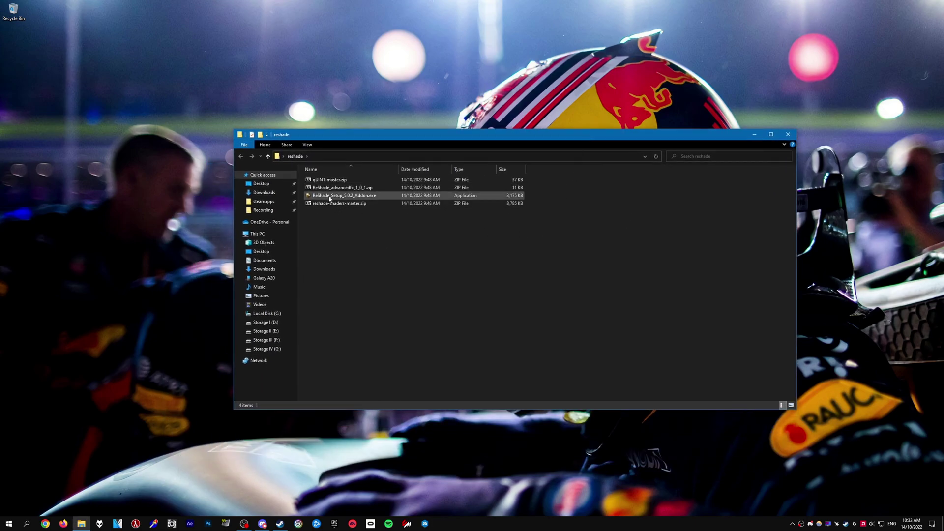
# Extract the ReShade32/64 DLLs, their JSONs and VkLayer_override.json from the 5.0.2 Addon installer with 7-Zip
pyautogui.click(373, 196)
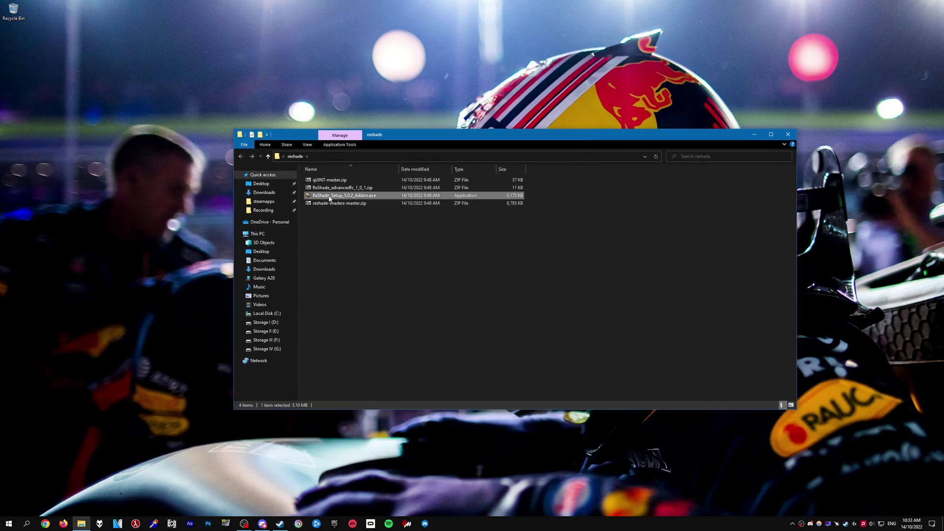
pyautogui.rightClick(379, 199)
pyautogui.moveTo(427, 235)
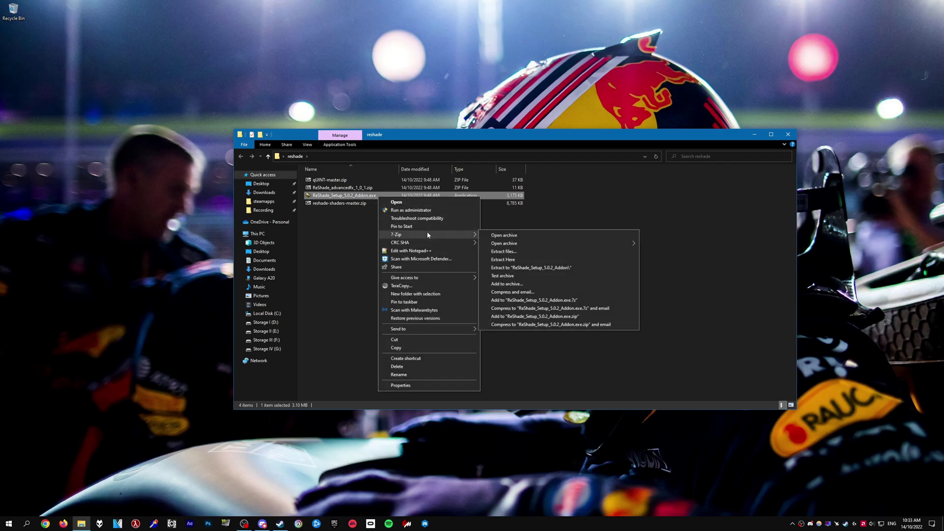
pyautogui.click(546, 237)
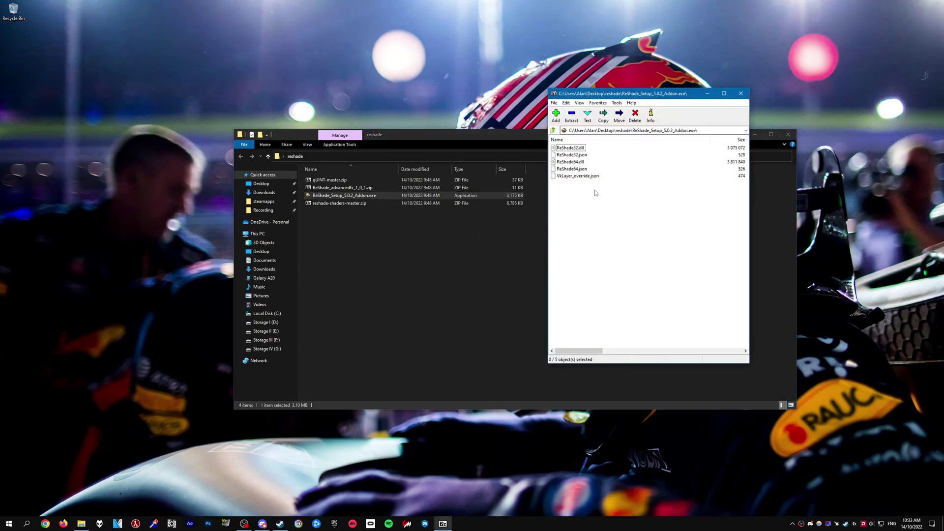
pyautogui.moveTo(595, 192); pyautogui.dragTo(490, 273)
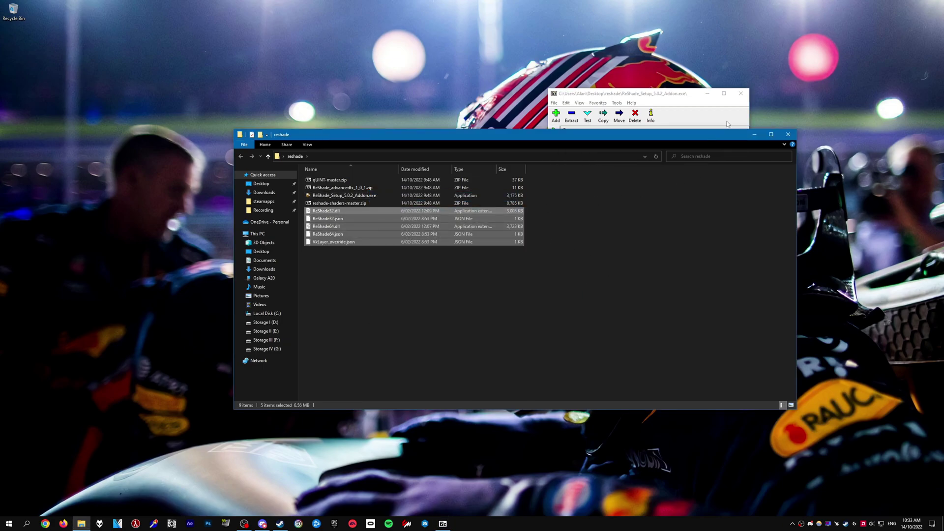
pyautogui.click(745, 96)
pyautogui.click(638, 197)
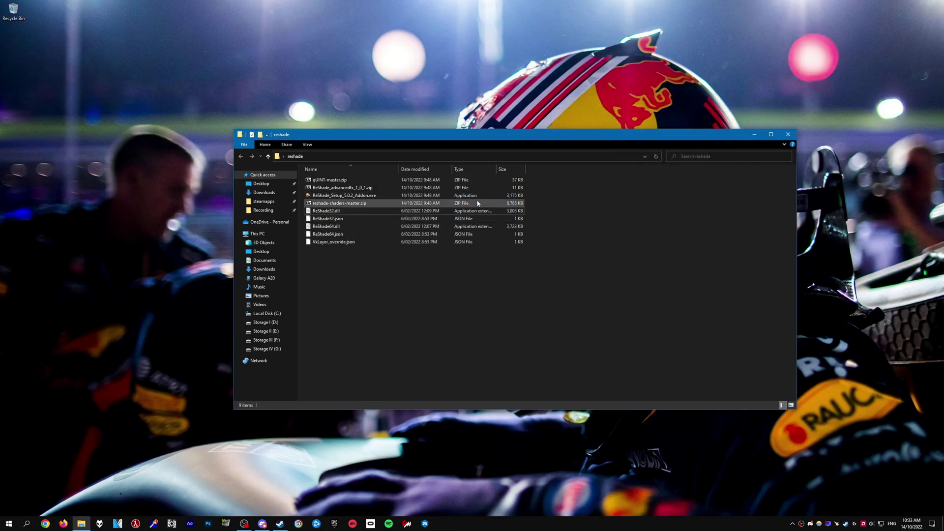
pyautogui.click(426, 197)
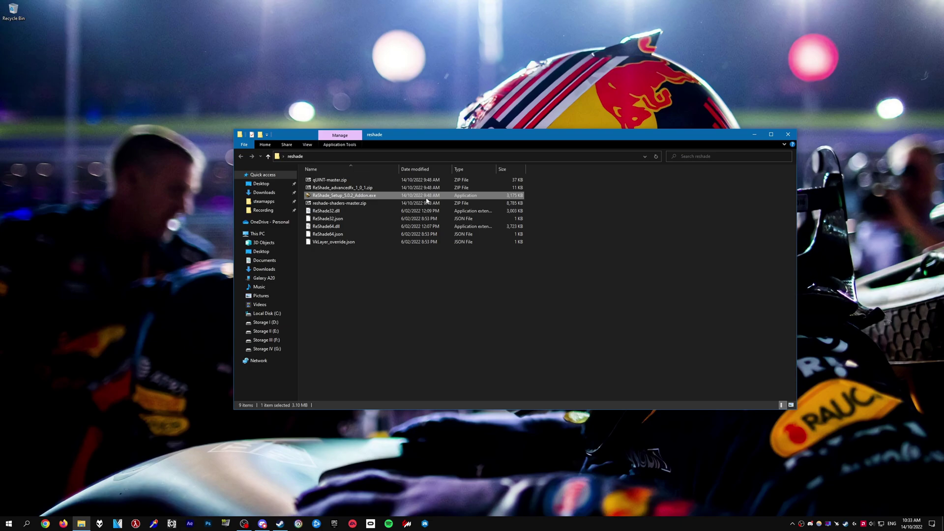
# Delete the installer and extract Shaders and Textures from reshade-shaders-master.zip into reshade
pyautogui.press('Delete')
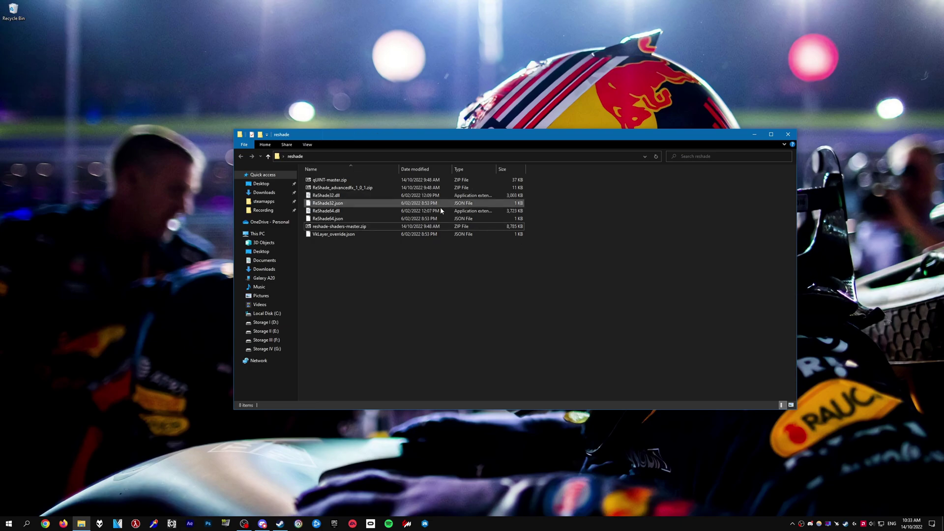
pyautogui.doubleClick(347, 227)
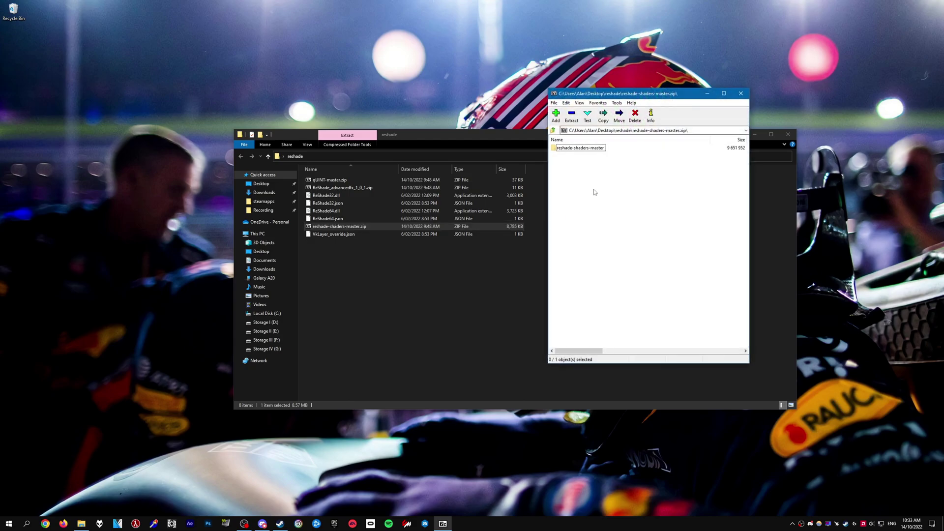
pyautogui.doubleClick(583, 148)
pyautogui.click(566, 149)
pyautogui.hotkey('shift', 'Down')
pyautogui.moveTo(568, 151); pyautogui.dragTo(496, 324)
pyautogui.click(496, 324)
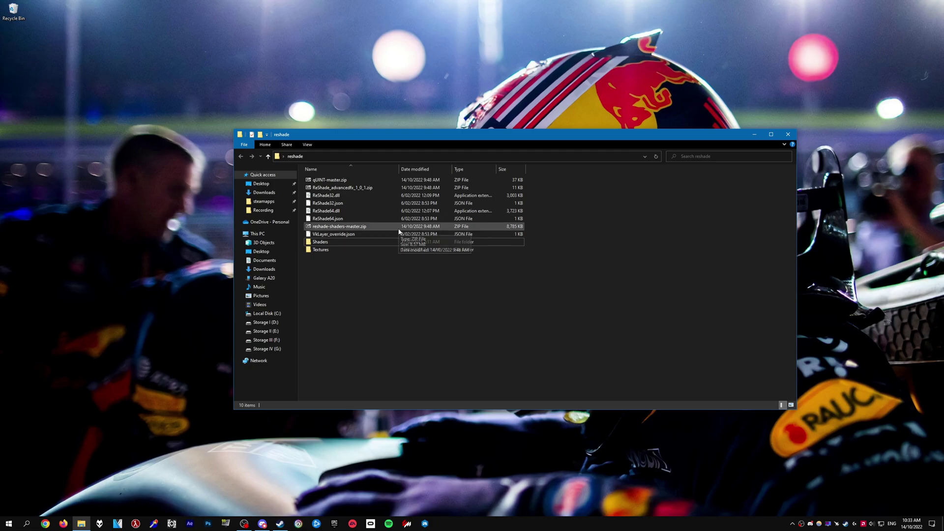
# Delete reshade-shaders-master.zip and copy qUINT-master's Shaders folder into reshade
pyautogui.click(399, 230)
pyautogui.press('Delete')
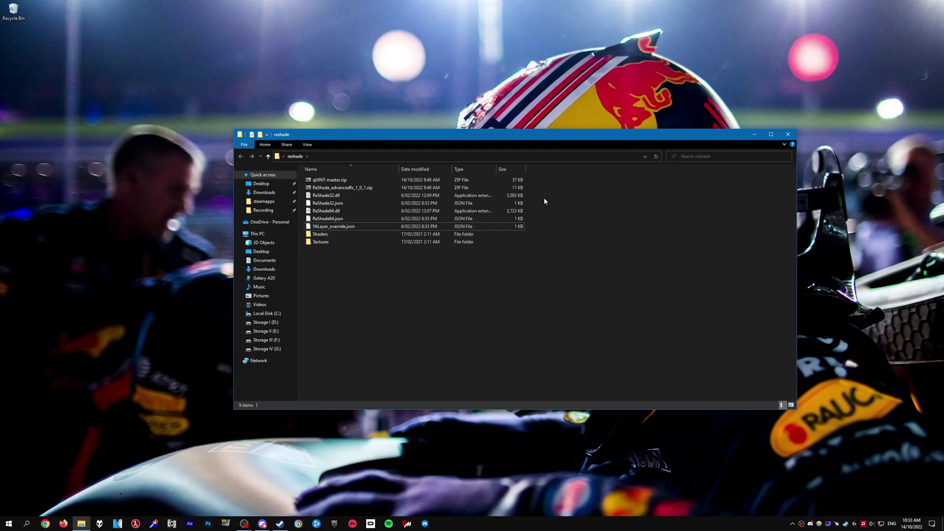
pyautogui.doubleClick(355, 196)
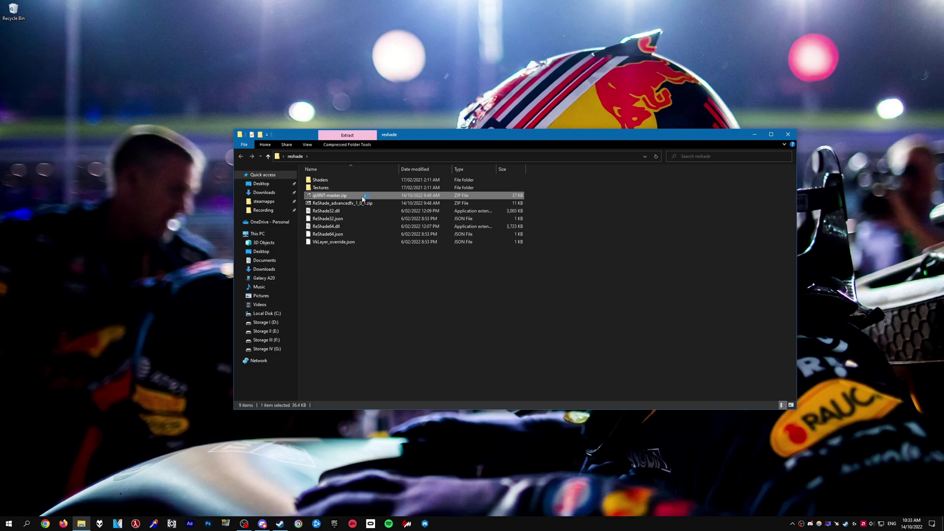
pyautogui.moveTo(564, 148); pyautogui.dragTo(470, 294)
# Delete qUINT-master.zip and create a folder named Addons inside reshade
pyautogui.click(741, 94)
pyautogui.press('Down')
pyautogui.press('Down')
pyautogui.press('Delete')
pyautogui.rightClick(375, 273)
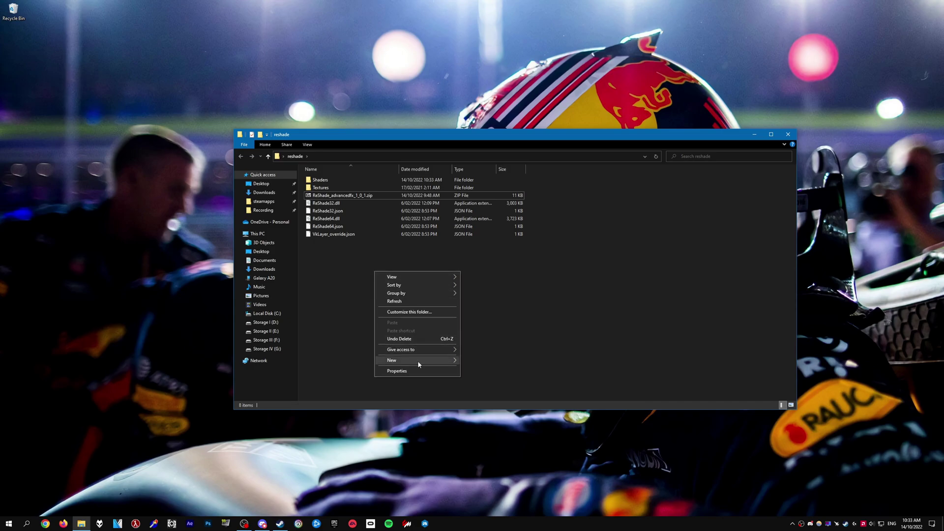
pyautogui.moveTo(418, 361)
pyautogui.click(477, 361)
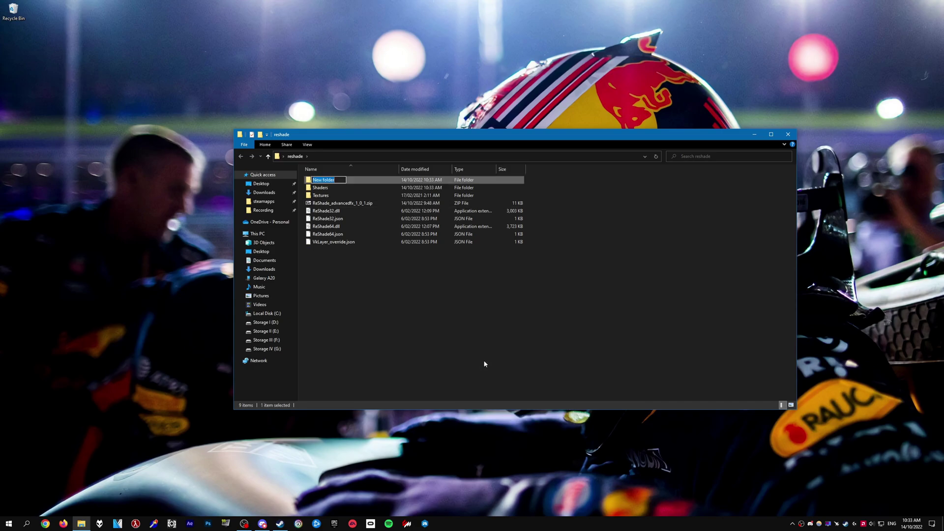
pyautogui.write('Addons')
pyautogui.press('Return')
# Copy the .addon file from ReShade_advancedfx_1_0_1.zip into the Addons folder
pyautogui.doubleClick(344, 203)
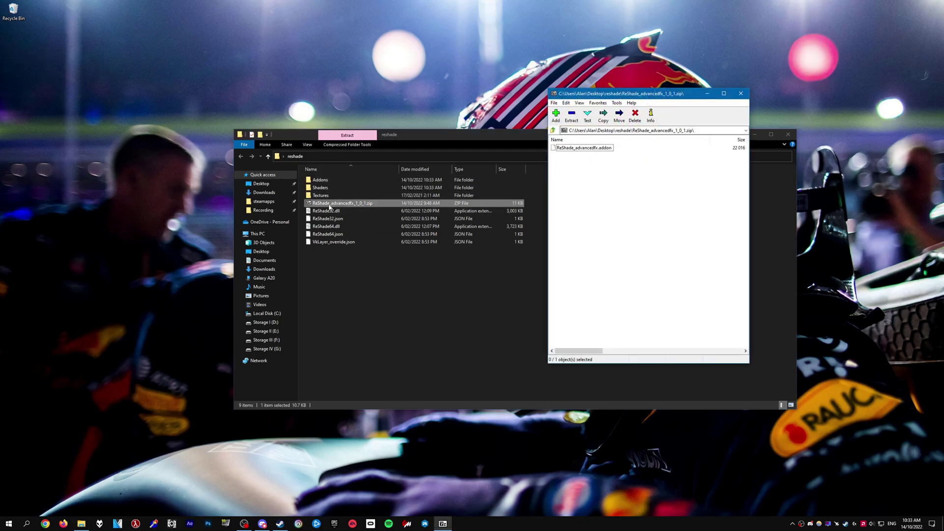
pyautogui.moveTo(587, 149); pyautogui.dragTo(344, 181)
pyautogui.click(741, 93)
pyautogui.moveTo(566, 139); pyautogui.dragTo(675, 133)
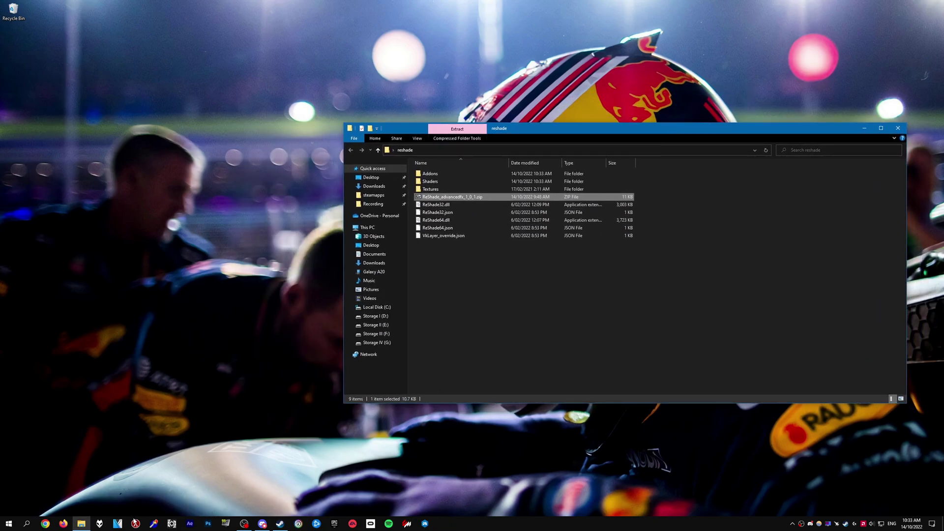
# Bring up HLAE, dismiss the update prompt and start the Developer Custom Loader
pyautogui.click(136, 524)
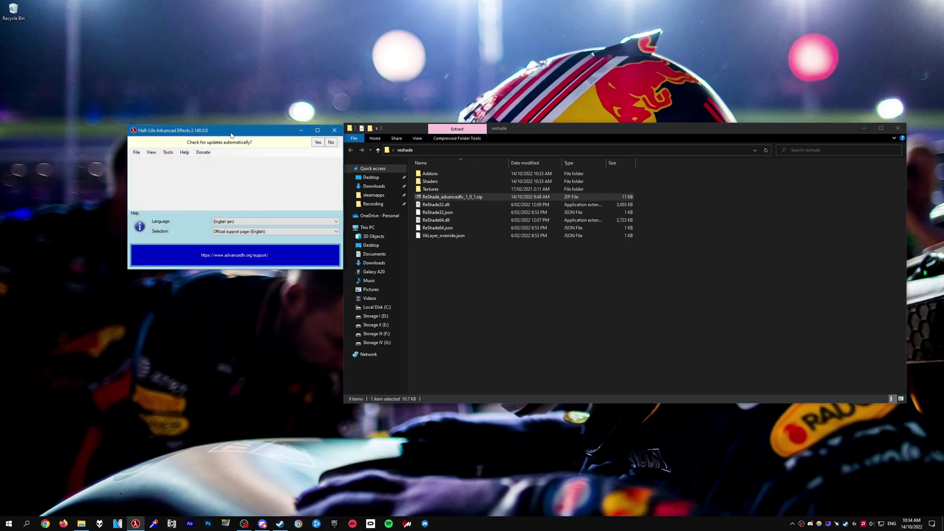
pyautogui.moveTo(231, 131); pyautogui.dragTo(174, 72)
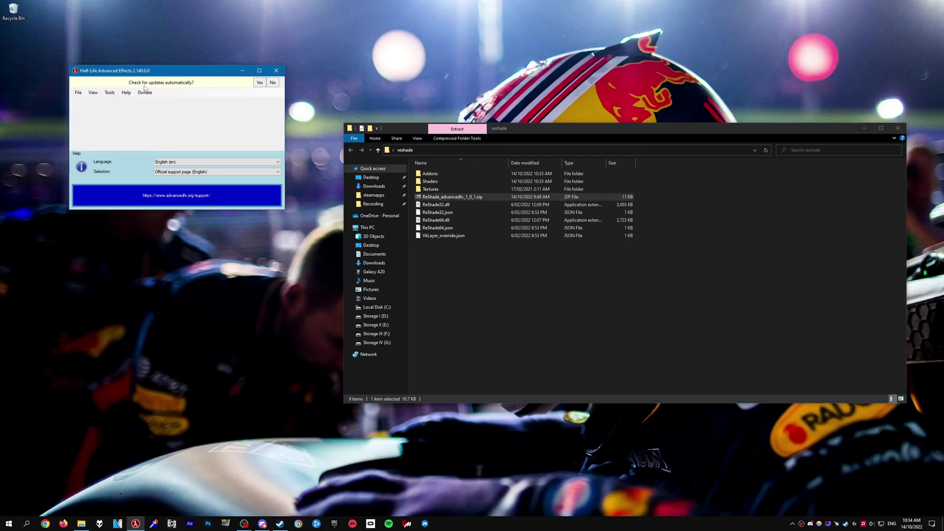
pyautogui.click(260, 83)
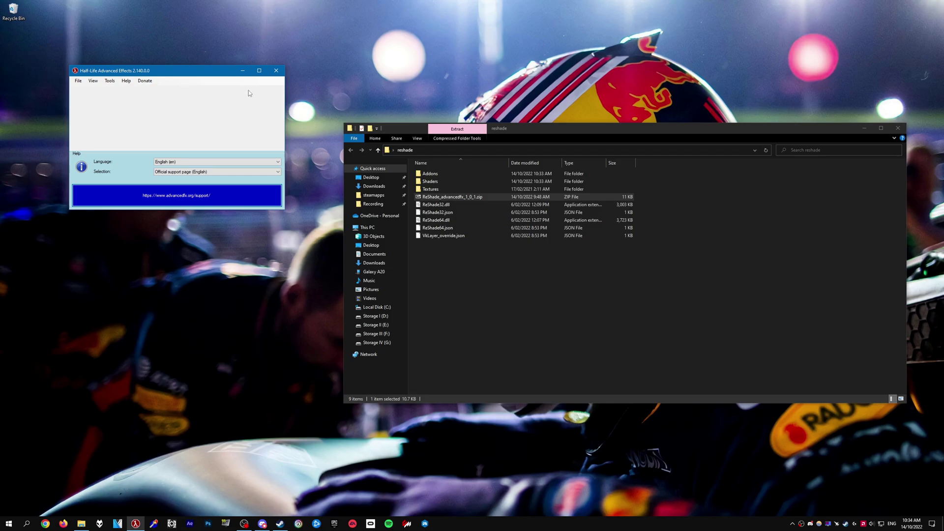
pyautogui.click(110, 80)
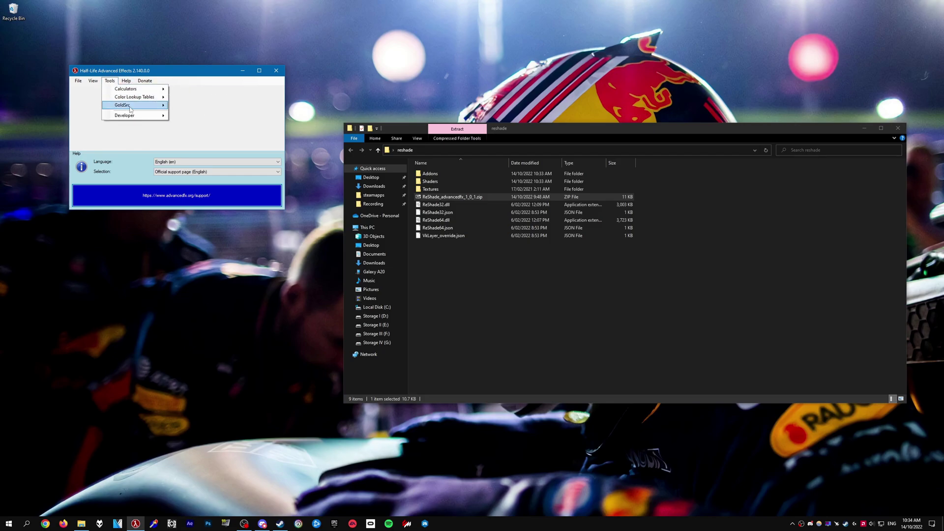
pyautogui.moveTo(131, 116)
pyautogui.click(196, 116)
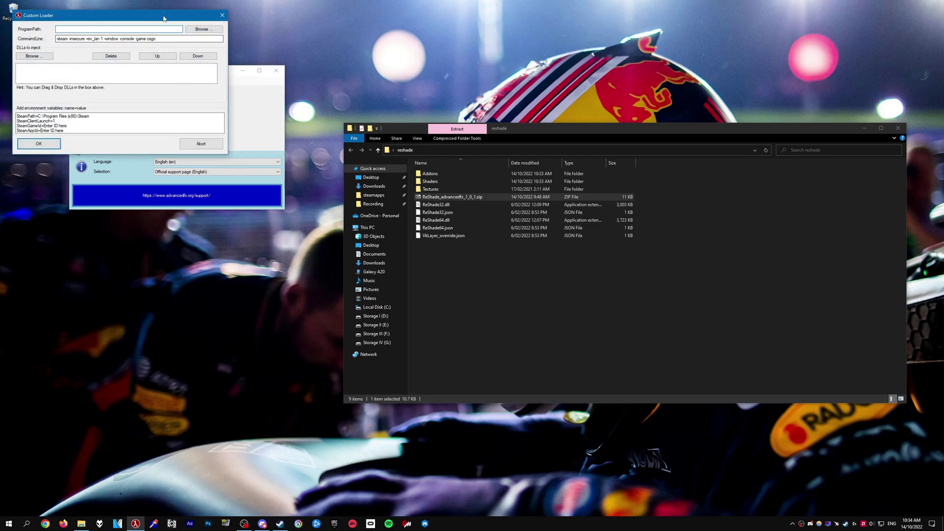
pyautogui.moveTo(160, 16); pyautogui.dragTo(237, 108)
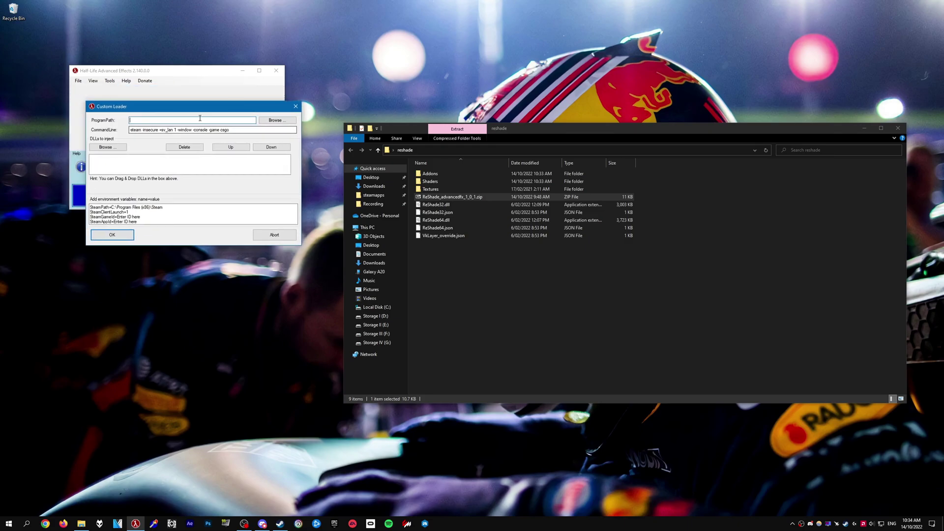
# Set the loader's program to csgo.exe in the Counter-Strike Global Offensive folder
pyautogui.click(290, 121)
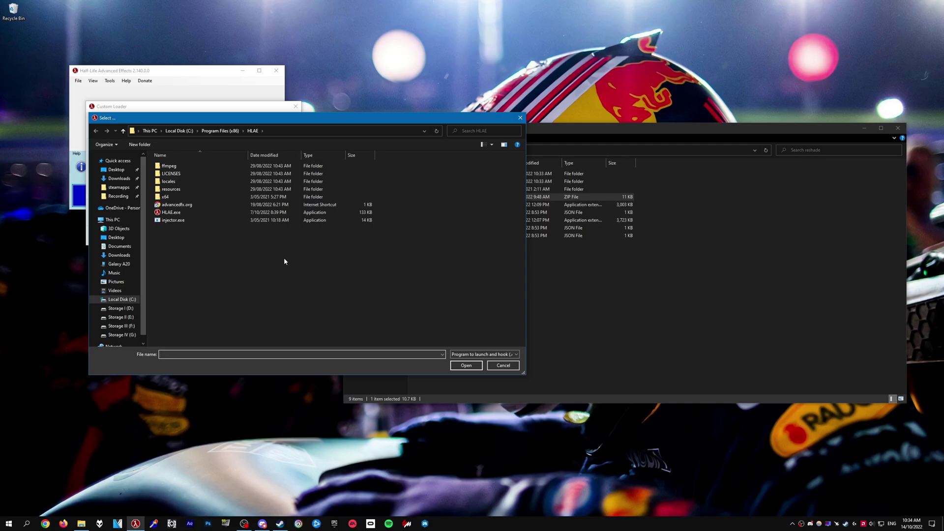
pyautogui.click(118, 187)
pyautogui.doubleClick(196, 168)
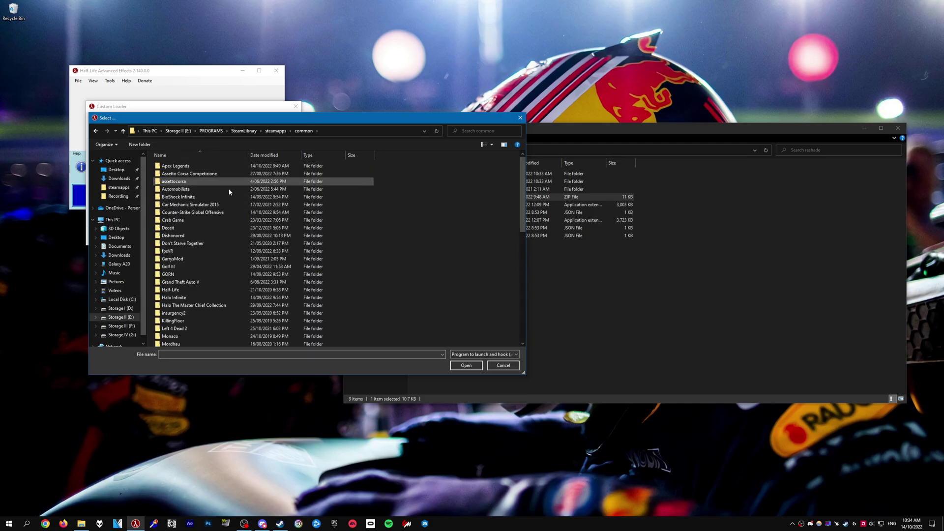
pyautogui.doubleClick(205, 214)
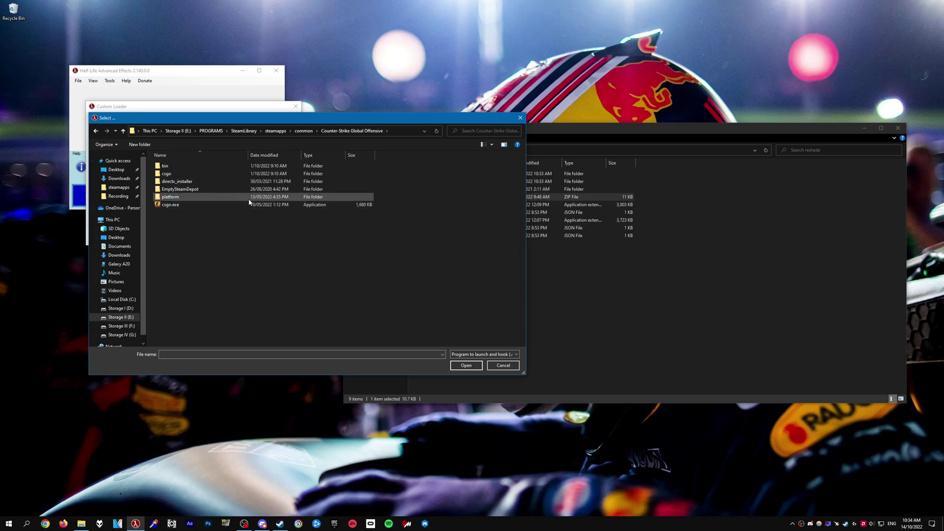
pyautogui.click(172, 206)
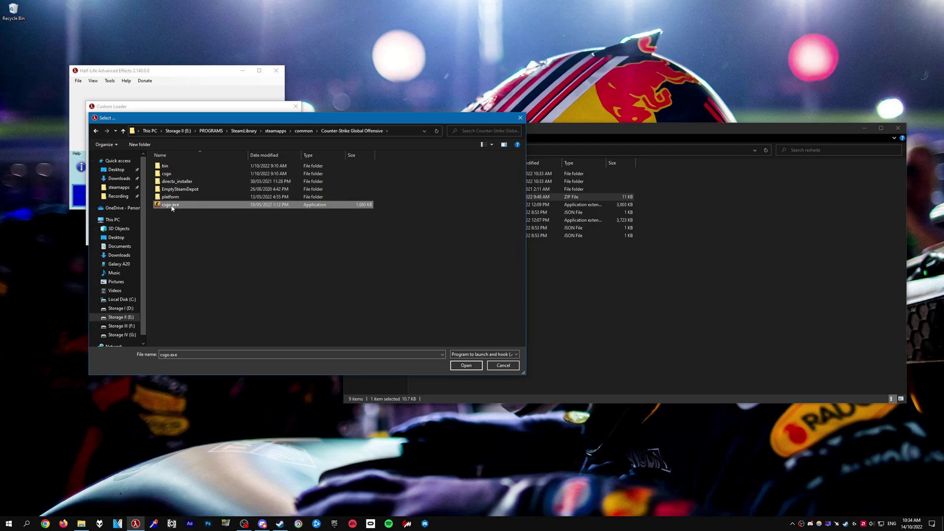
pyautogui.click(466, 366)
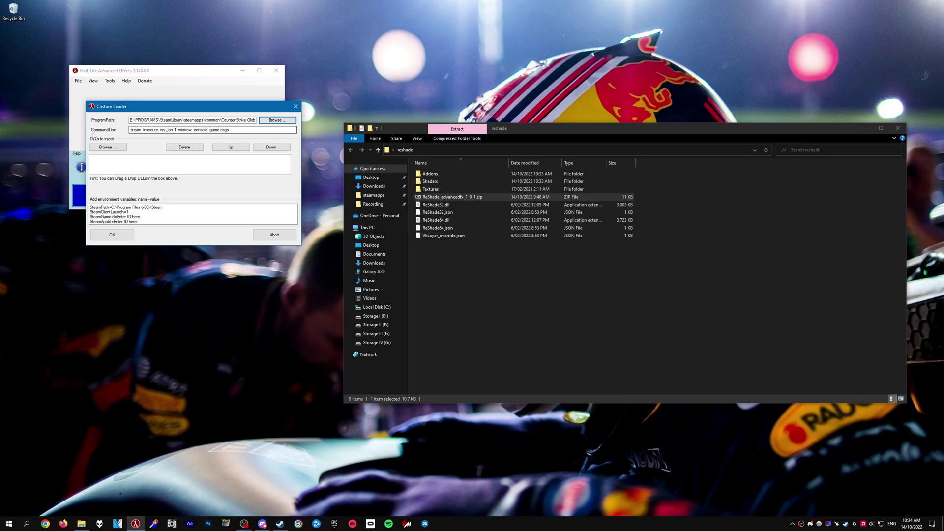
# Append -w 1920 -h 810 to the command line and add AfxHookSource.dll for injection
pyautogui.click(257, 129)
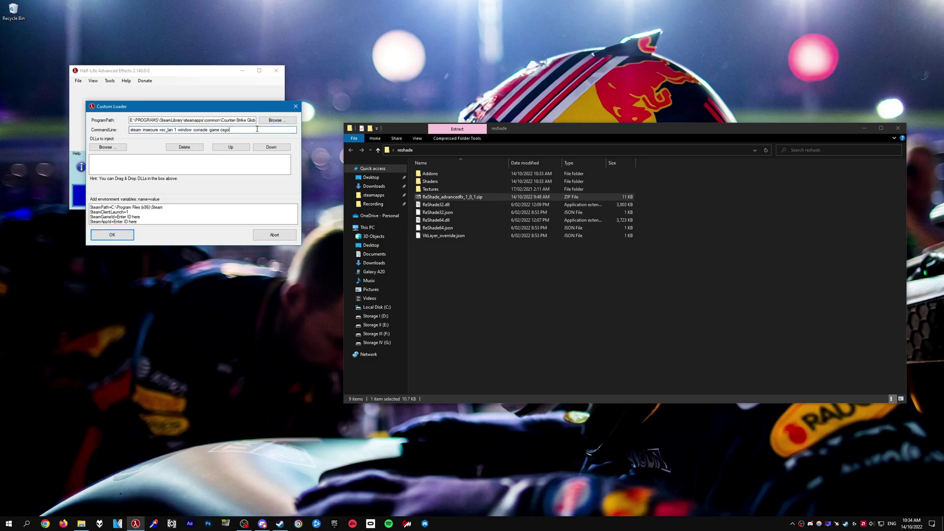
pyautogui.write('-w 1920 -h 810')
pyautogui.click(108, 147)
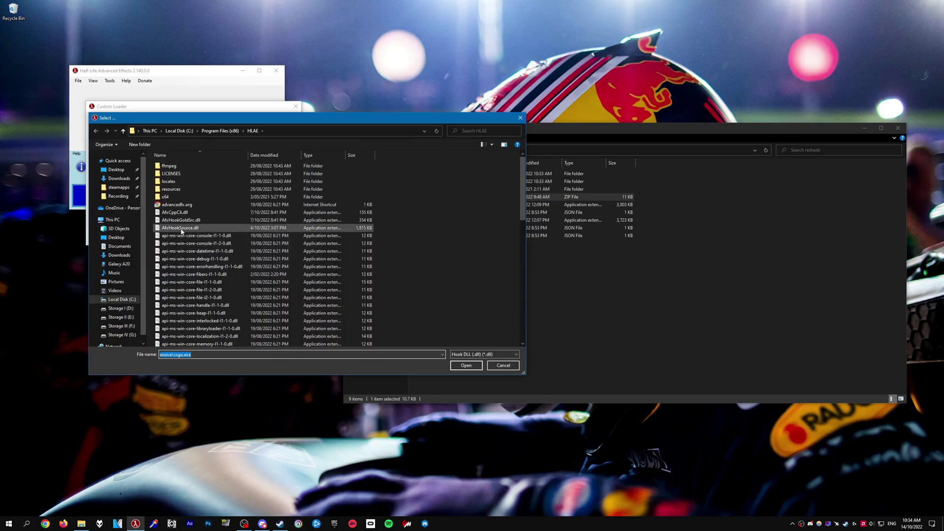
pyautogui.click(182, 229)
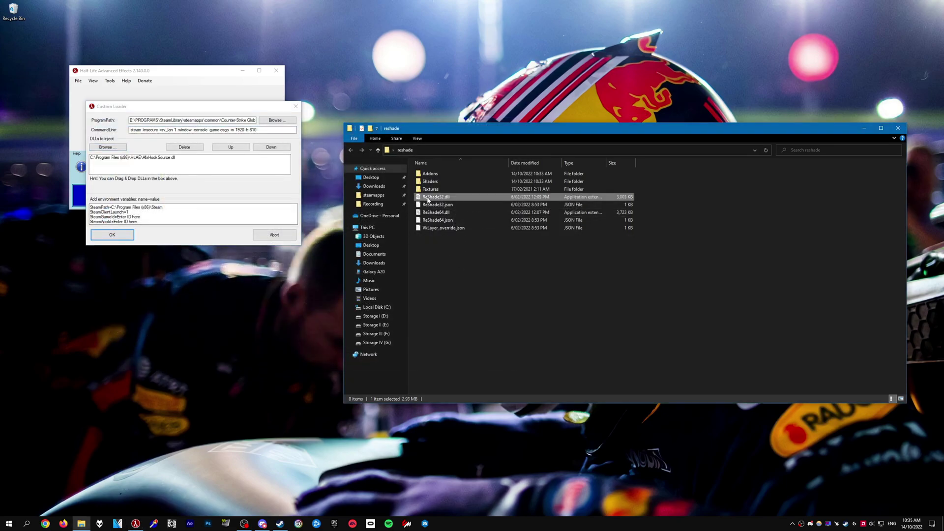
# Add ReShade32.dll from reshade and d3d9.dll from C:\Windows\System32 to the injection list
pyautogui.moveTo(448, 201); pyautogui.dragTo(186, 169)
pyautogui.click(426, 258)
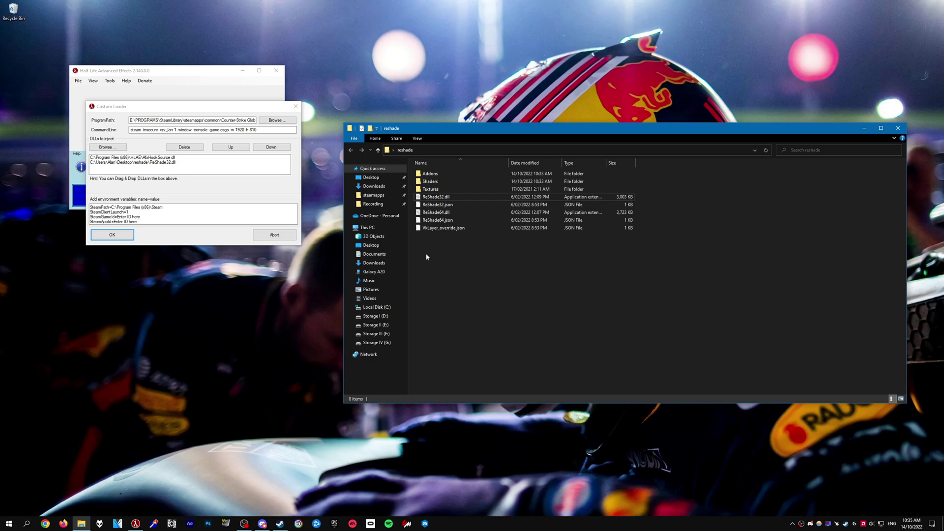
pyautogui.click(389, 307)
pyautogui.click(435, 269)
pyautogui.doubleClick(435, 268)
pyautogui.scroll(-15, 484, 251)
pyautogui.doubleClick(482, 248)
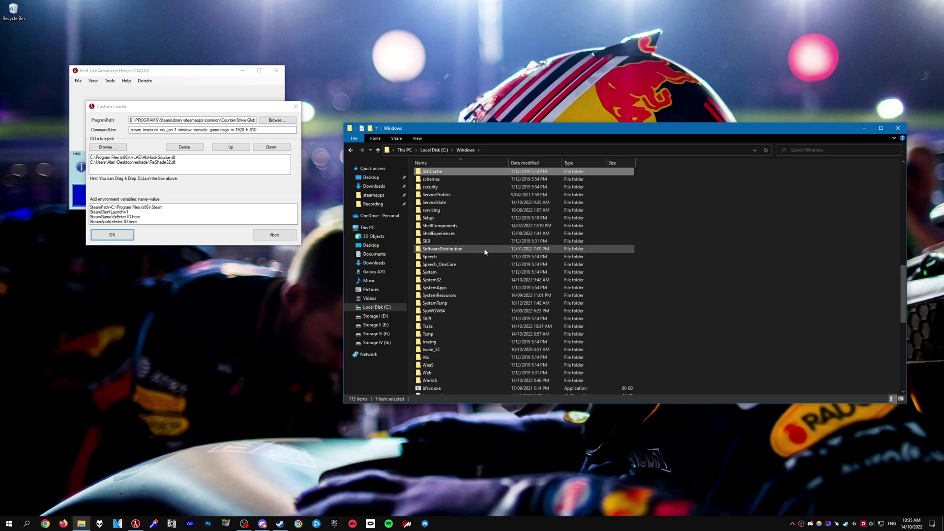
pyautogui.write('d3d9')
pyautogui.scroll(2, 472, 250)
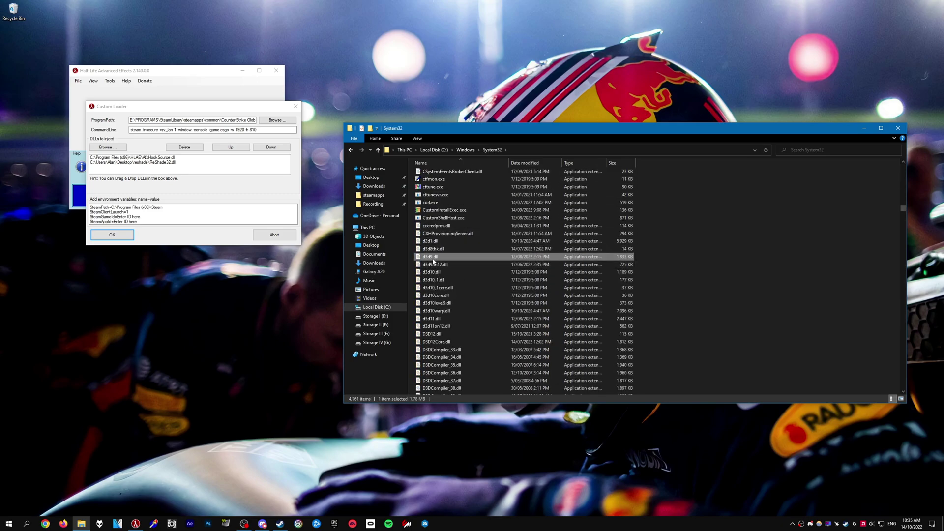
pyautogui.moveTo(436, 259); pyautogui.dragTo(167, 170)
# Launch CS:GO through the loader, dismiss the VAC warning and skip ReShade's tutorial
pyautogui.hotkey('alt', 'F4')
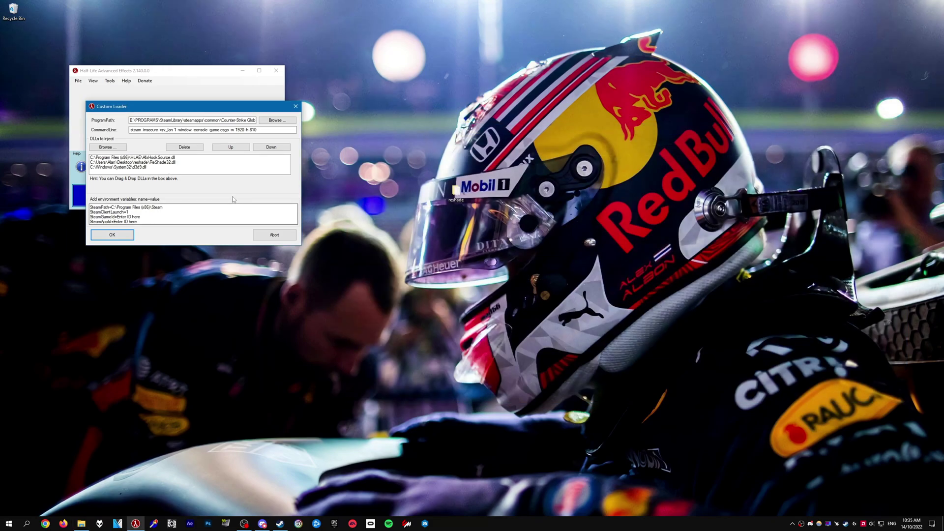
pyautogui.click(124, 236)
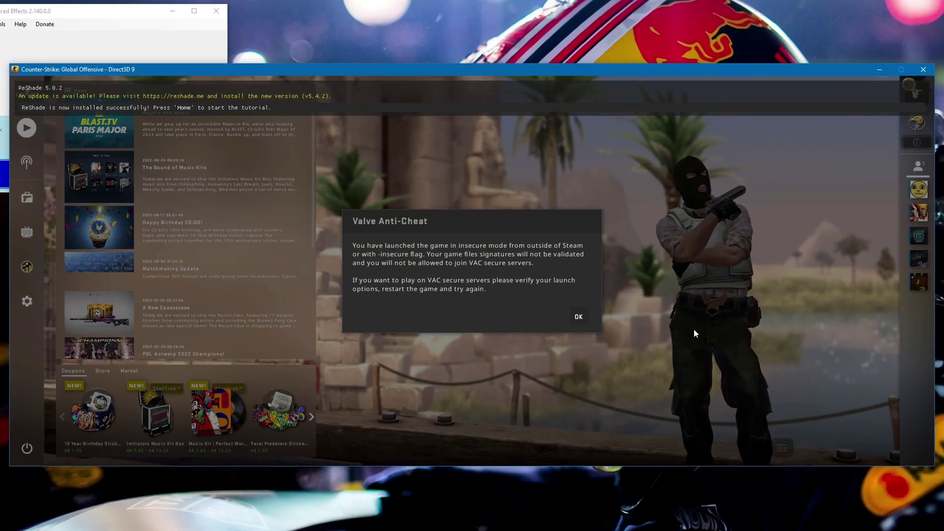
pyautogui.click(579, 318)
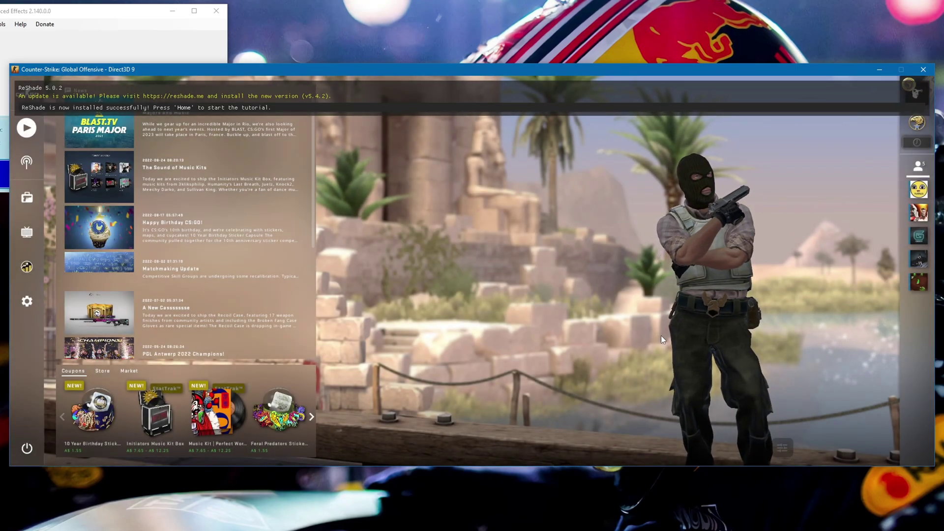
pyautogui.press('Home')
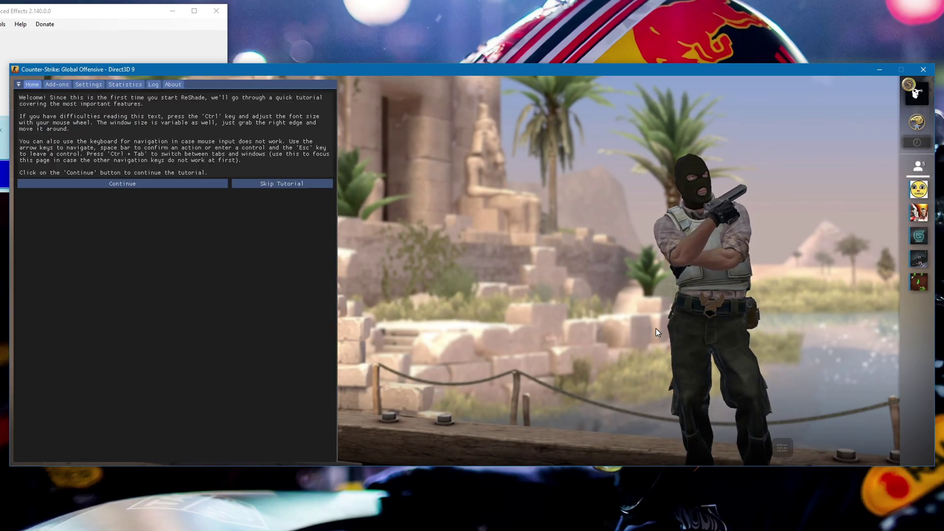
pyautogui.click(283, 184)
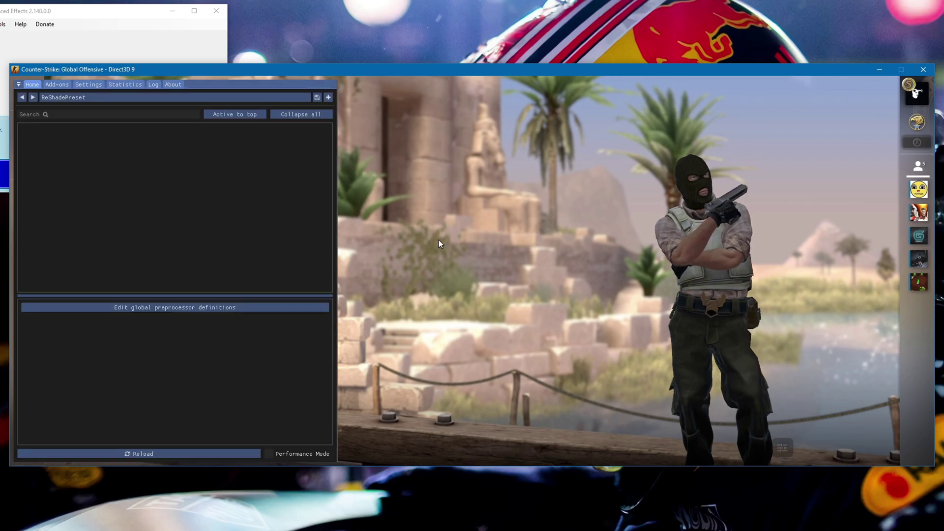
# Set the add-on search path to reshade\Addons, disable Generic Depth, and close the overlay
pyautogui.click(50, 84)
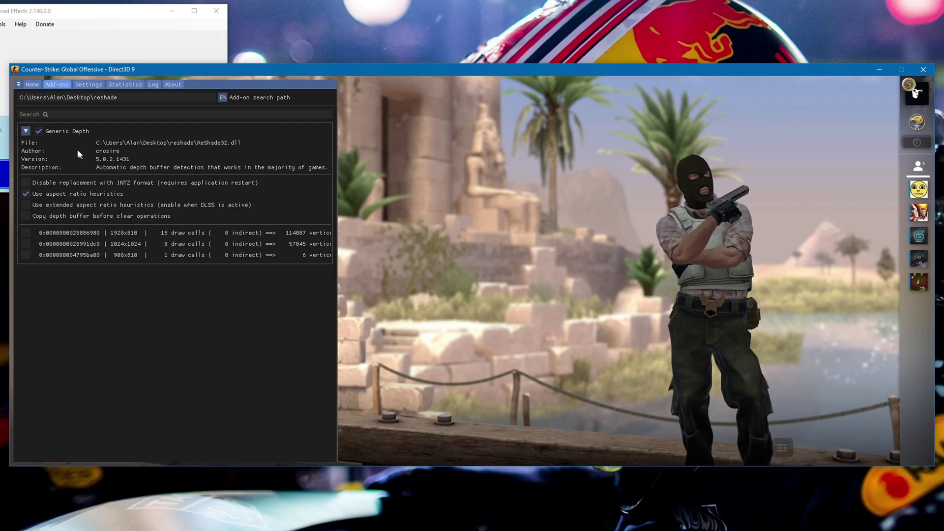
pyautogui.click(223, 98)
pyautogui.click(251, 129)
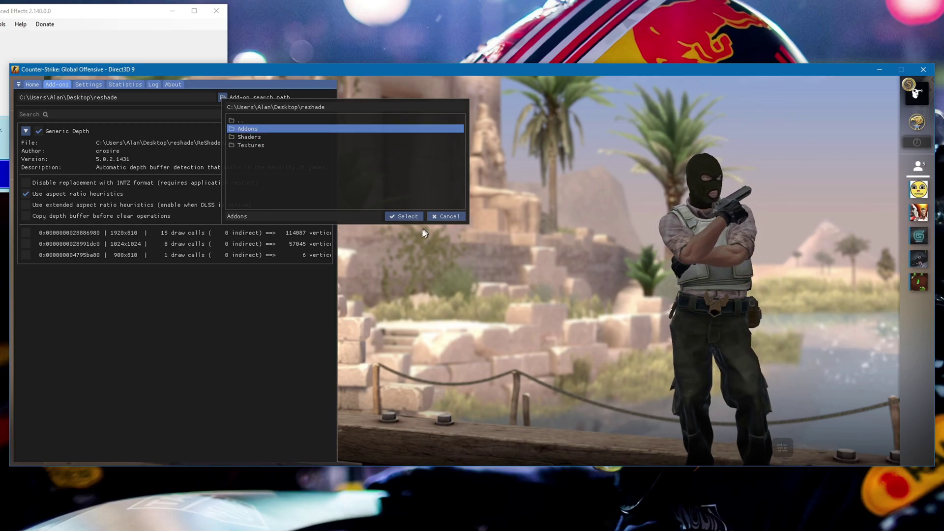
pyautogui.click(407, 217)
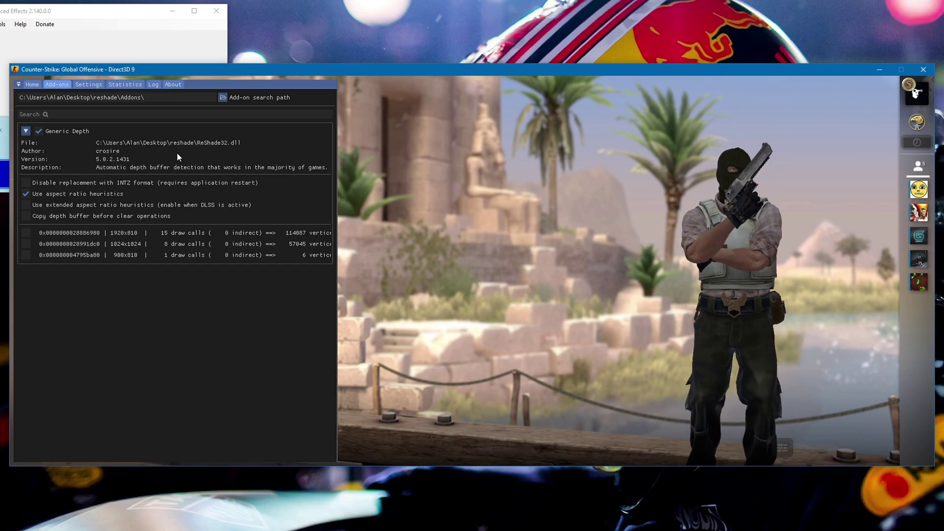
pyautogui.click(39, 131)
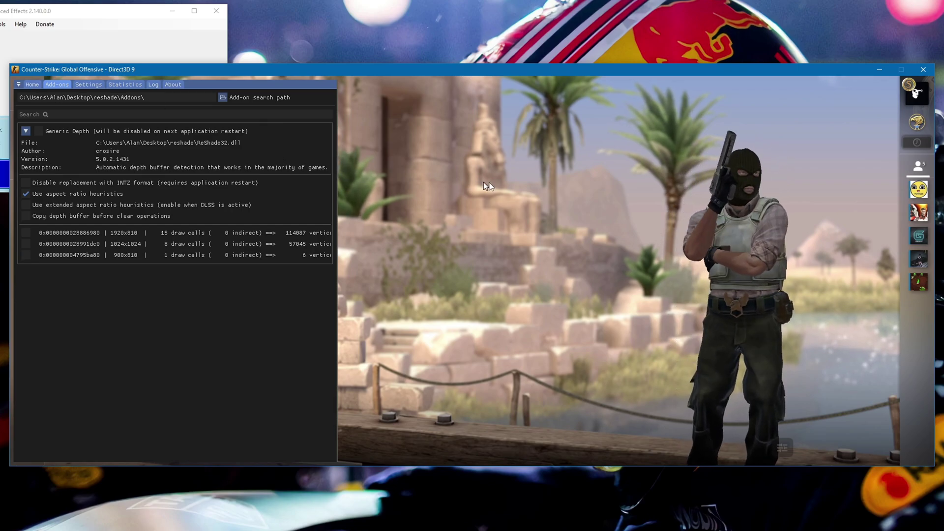
pyautogui.press('Home')
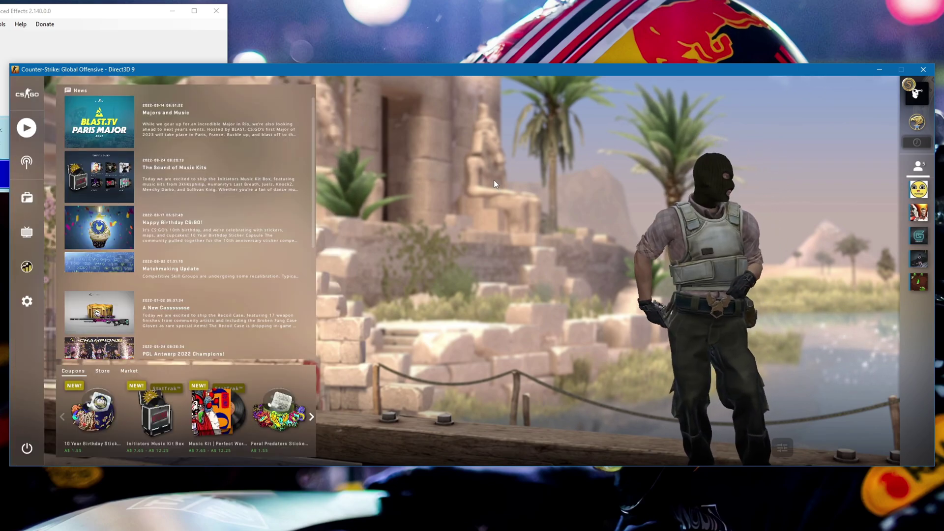
# Relaunch CS:GO through HLAE's Custom Loader so the ReShade_advancedfx add-on loads
pyautogui.press('`')
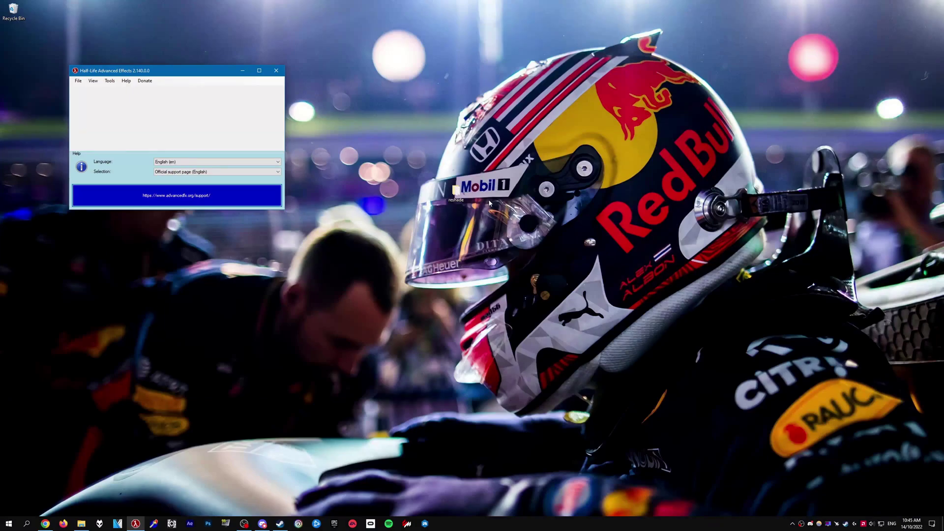
pyautogui.click(109, 81)
pyautogui.moveTo(136, 119)
pyautogui.click(201, 119)
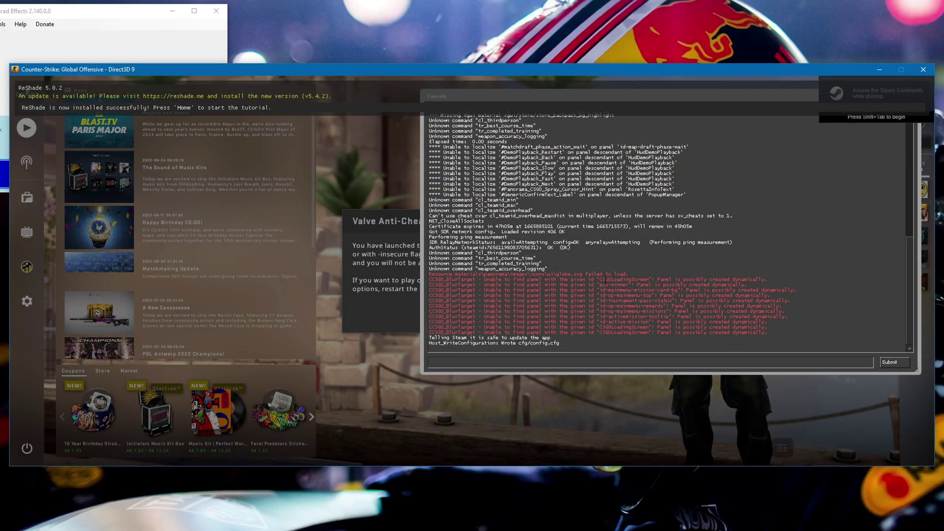
# Dismiss the console and VAC warning, open the ReShade overlay past the tutorial, and check Add-ons
pyautogui.press('`')
pyautogui.click(586, 319)
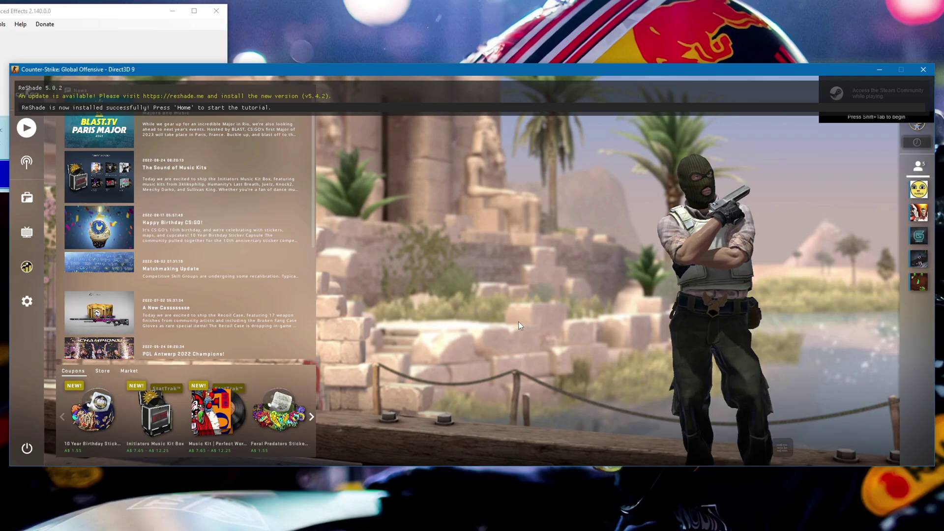
pyautogui.press('Home')
pyautogui.click(305, 182)
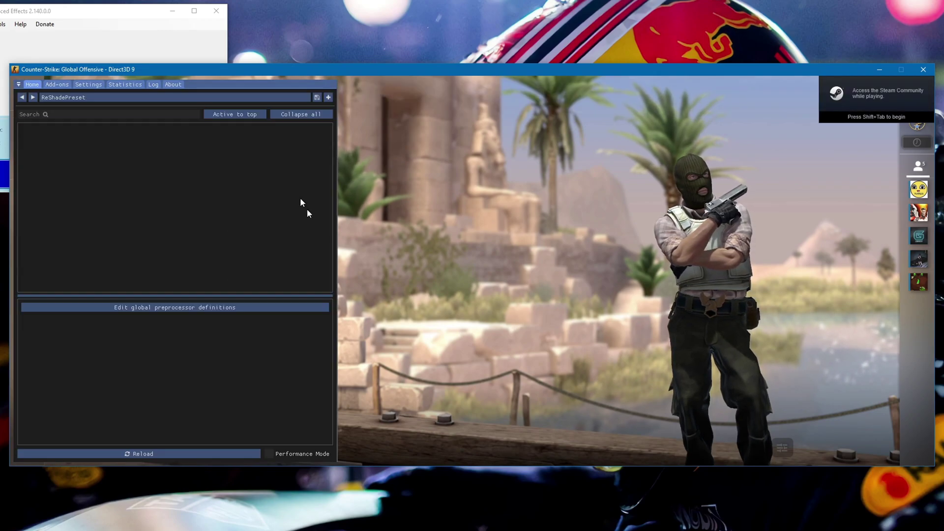
pyautogui.click(60, 84)
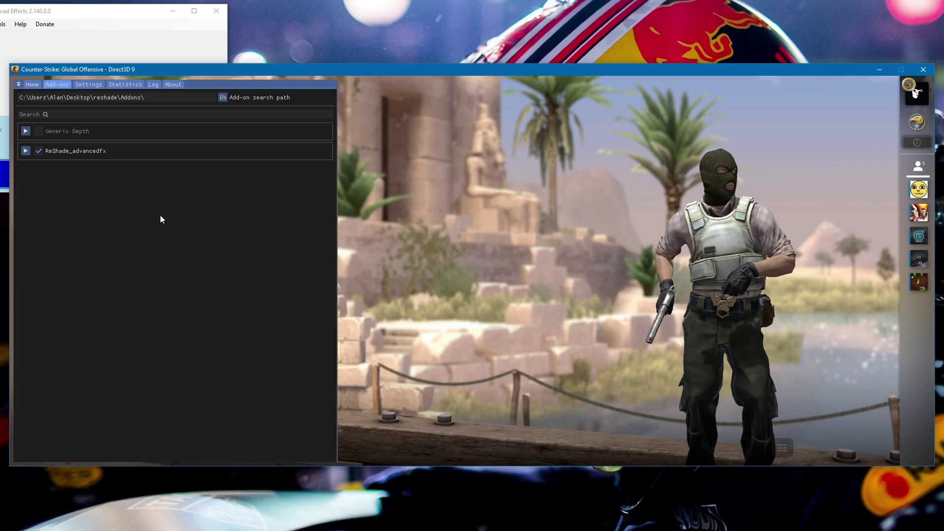
# Set the ReShade overlay key to F11 and the effect toggle key to F12
pyautogui.click(88, 84)
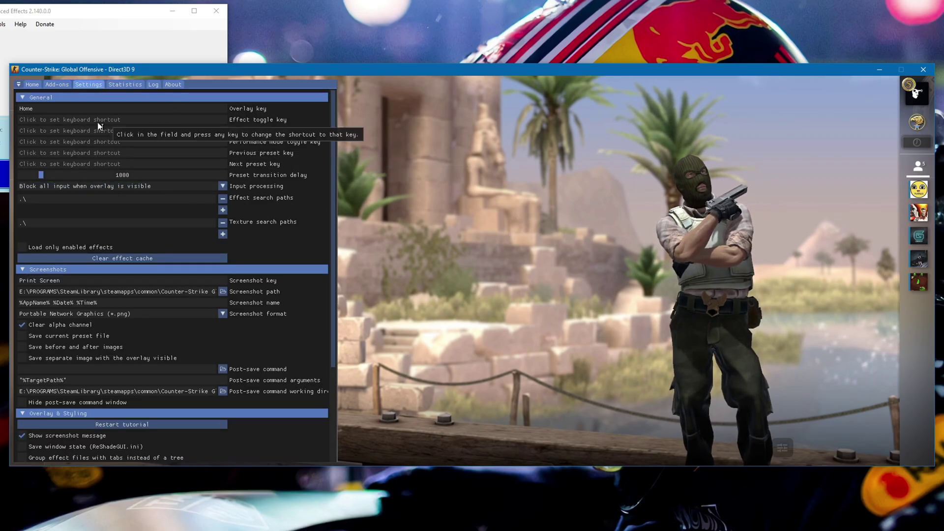
pyautogui.click(75, 109)
pyautogui.press('F11')
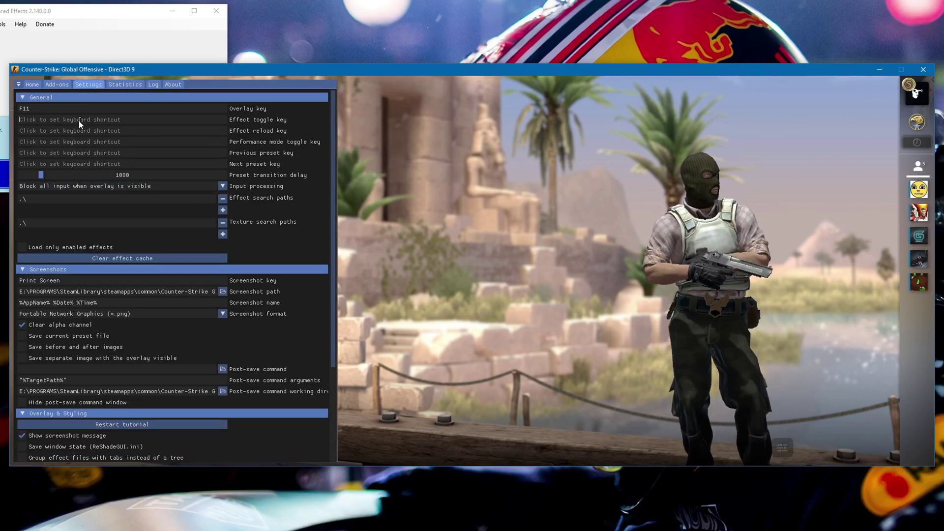
pyautogui.click(80, 121)
pyautogui.press('F12')
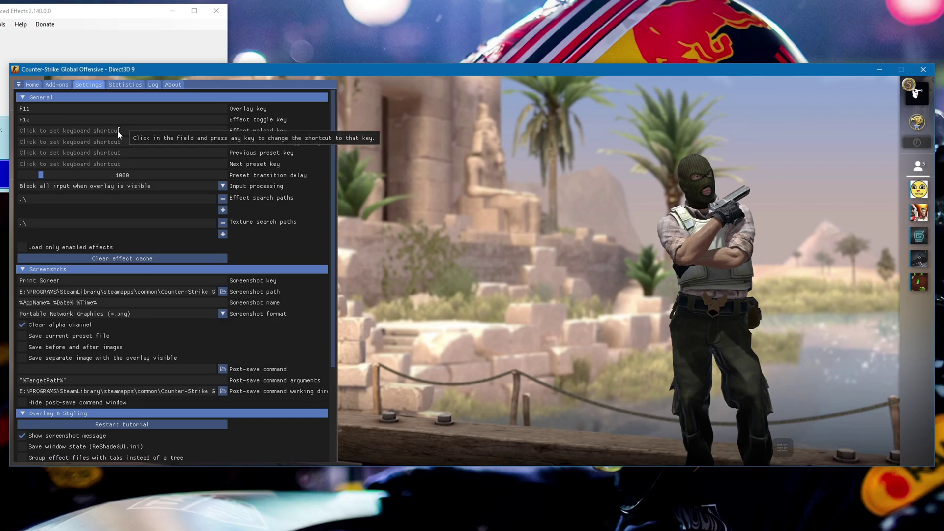
# Set the effect search path to the reshade\Shaders folder path copied from Explorer
pyautogui.click(45, 200)
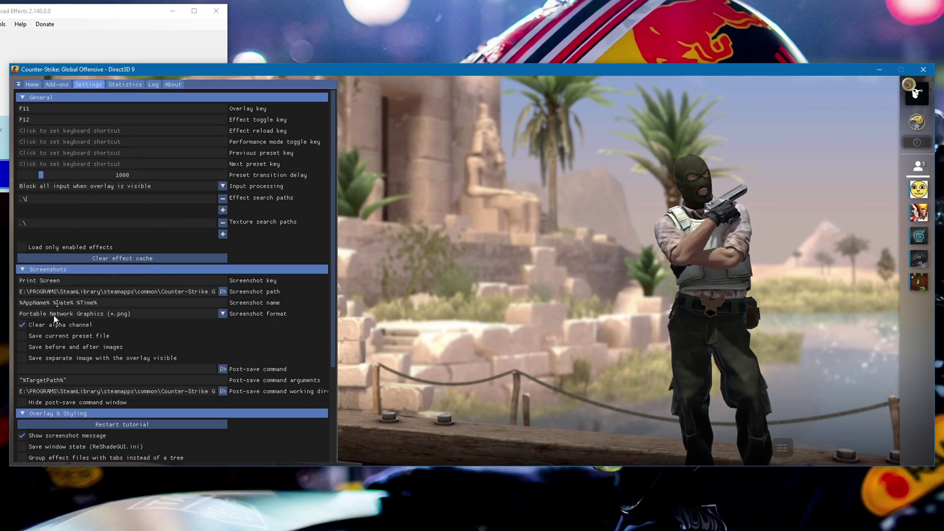
pyautogui.hotkey('alt', 'Tab')
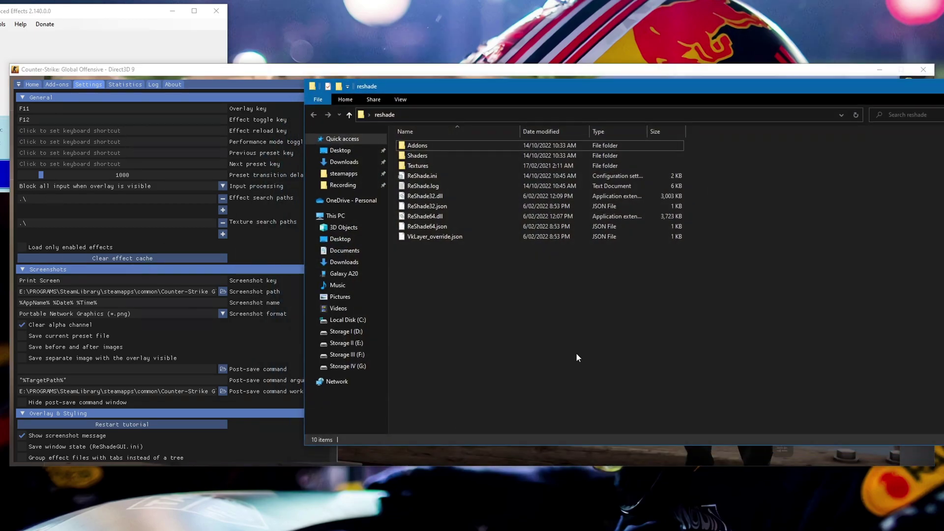
pyautogui.doubleClick(431, 155)
pyautogui.click(474, 116)
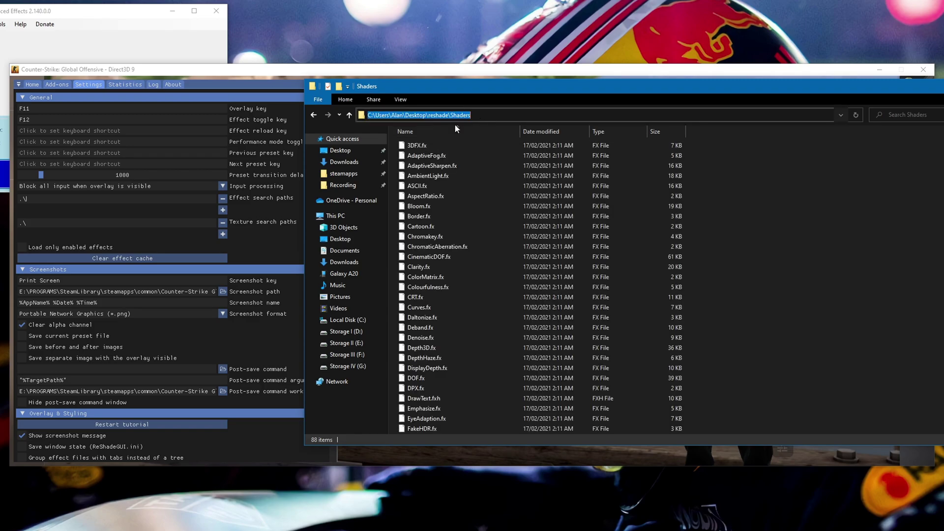
pyautogui.hotkey('ctrl', 'c')
pyautogui.hotkey('alt', 'Tab')
pyautogui.hotkey('ctrl', 'a')
pyautogui.hotkey('ctrl', 'v')
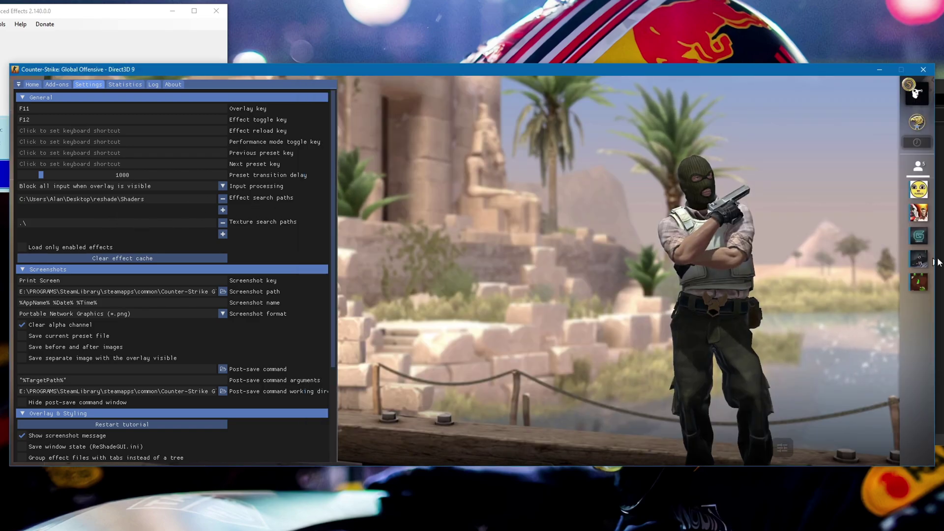
# Set the texture search path to the reshade\Textures folder path copied from Explorer
pyautogui.hotkey('alt', 'Tab')
pyautogui.hotkey('alt', 'Up')
pyautogui.doubleClick(447, 152)
pyautogui.click(433, 115)
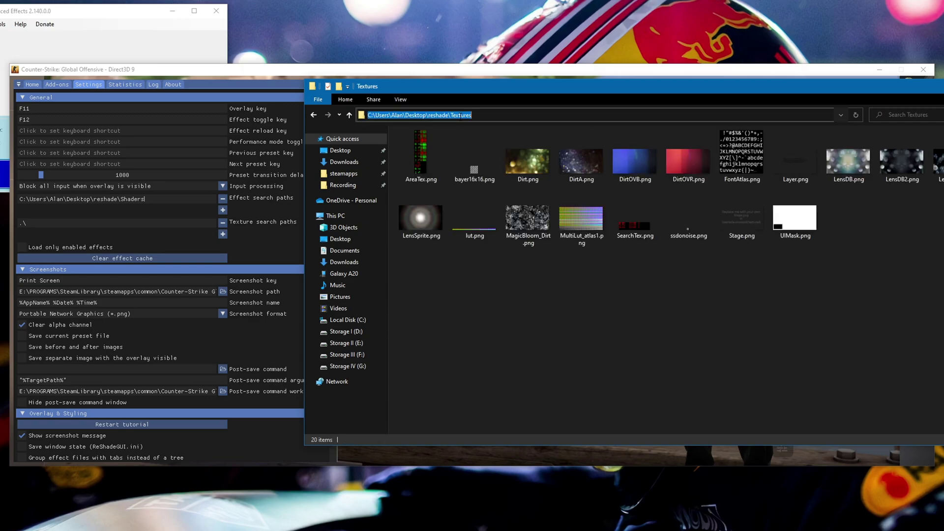
pyautogui.hotkey('ctrl', 'c')
pyautogui.hotkey('alt', 'Tab')
pyautogui.click(115, 224)
pyautogui.hotkey('ctrl', 'a')
pyautogui.hotkey('ctrl', 'v')
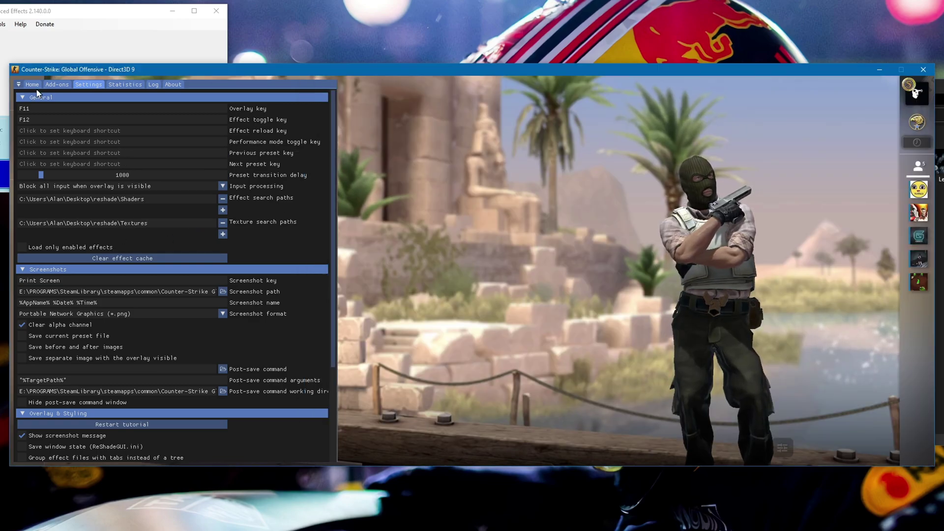
pyautogui.click(33, 84)
# Reload effects and add global definitions RESHADE_DEPTH_INPUT_IS_REVERSED 0 and RESHADE_DEPTH_LINEARIZATION_FAR_PLANE 255
pyautogui.click(155, 452)
pyautogui.moveTo(331, 146); pyautogui.dragTo(328, 124)
pyautogui.click(148, 308)
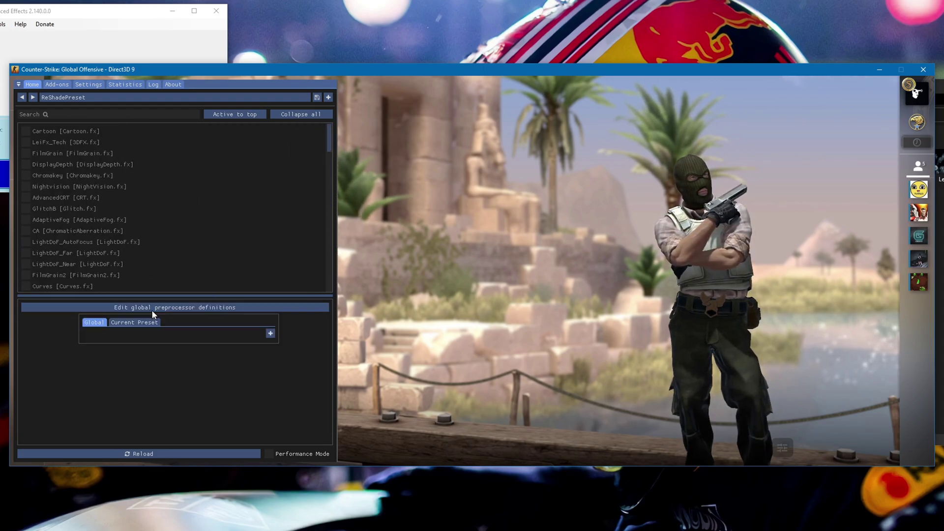
pyautogui.click(270, 333)
pyautogui.click(271, 344)
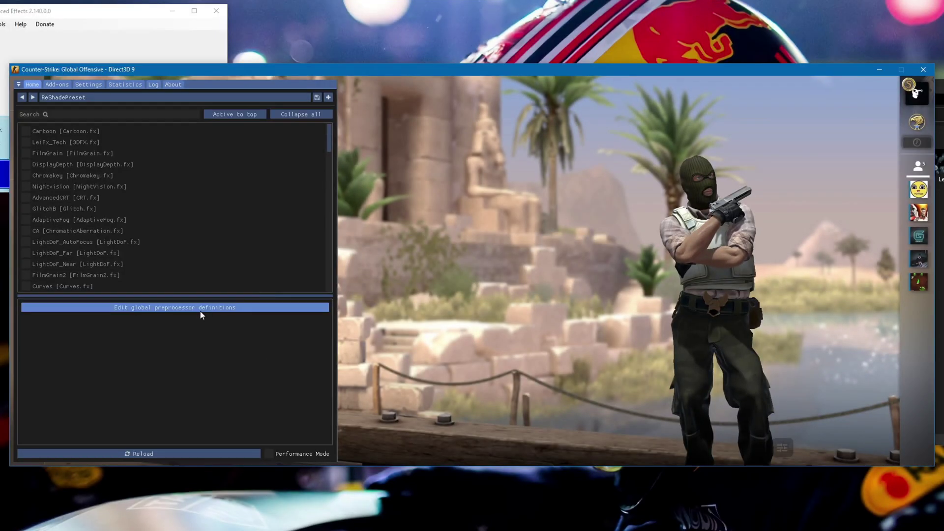
pyautogui.click(200, 308)
pyautogui.click(224, 417)
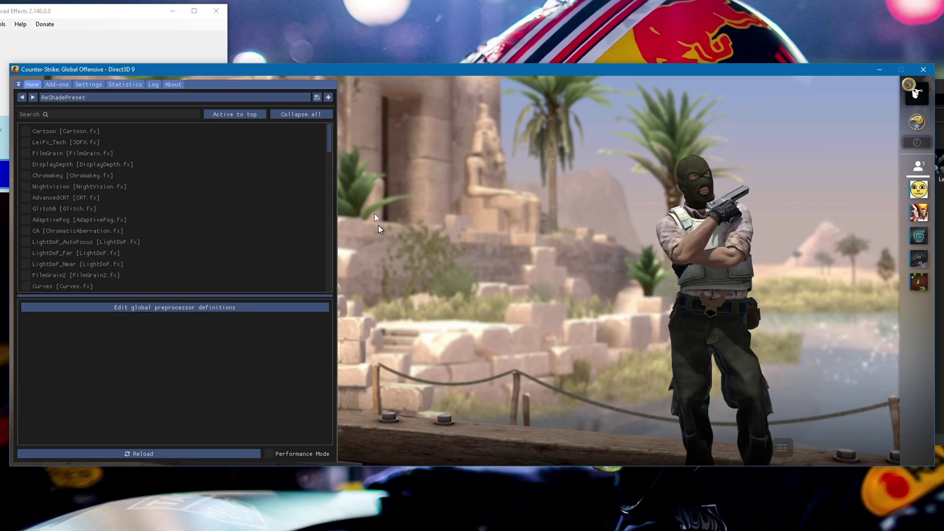
# Close the ReShade overlay and open CS:GO's demo playback file chooser
pyautogui.press('Home')
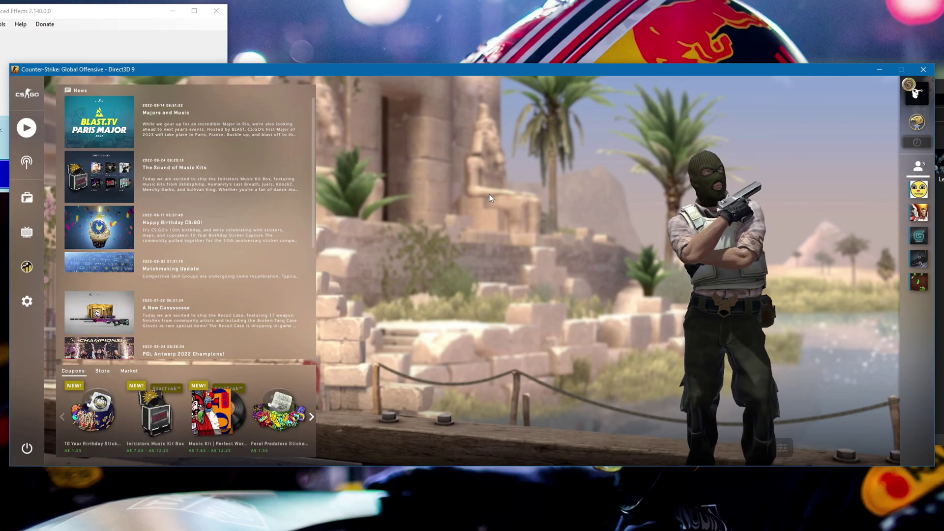
pyautogui.hotkey('shift', 'F2')
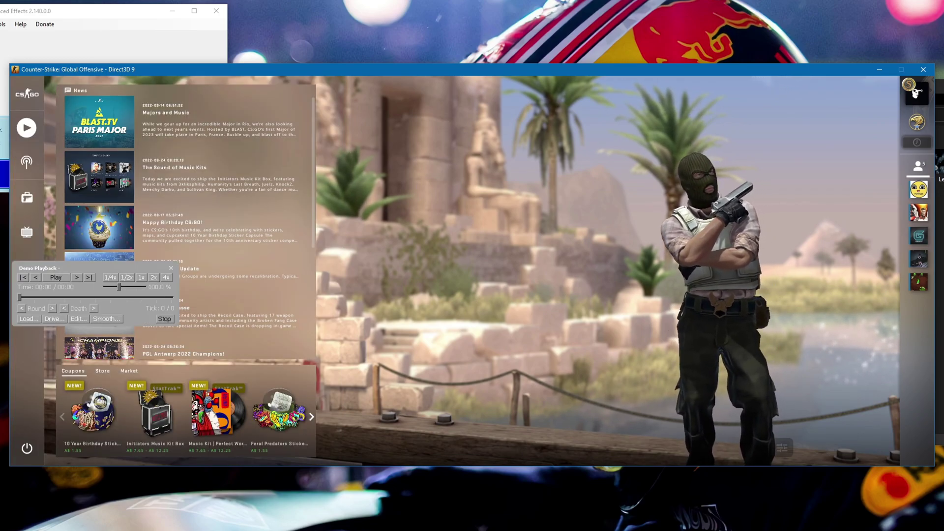
pyautogui.moveTo(82, 282); pyautogui.dragTo(93, 278)
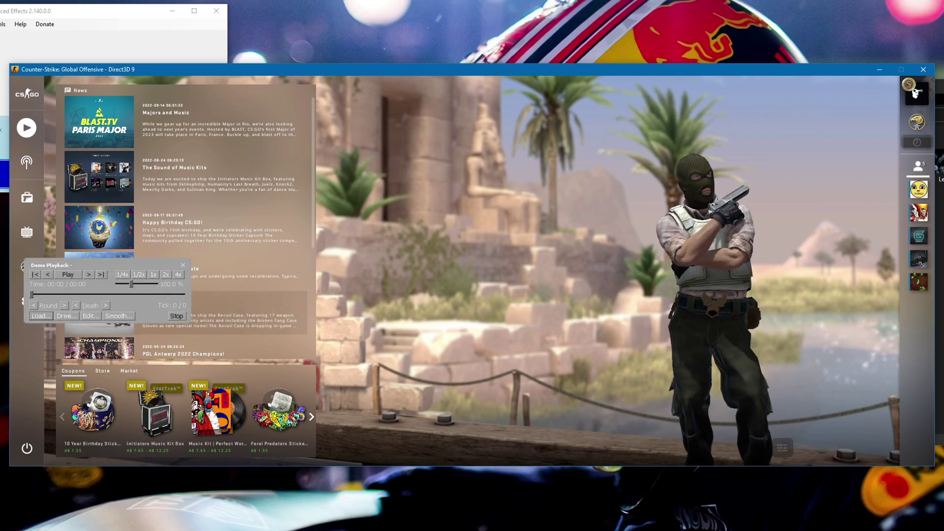
pyautogui.click(41, 315)
# Browse to E:\EDITING\DEMOS, select the demo file and load it
pyautogui.click(488, 201)
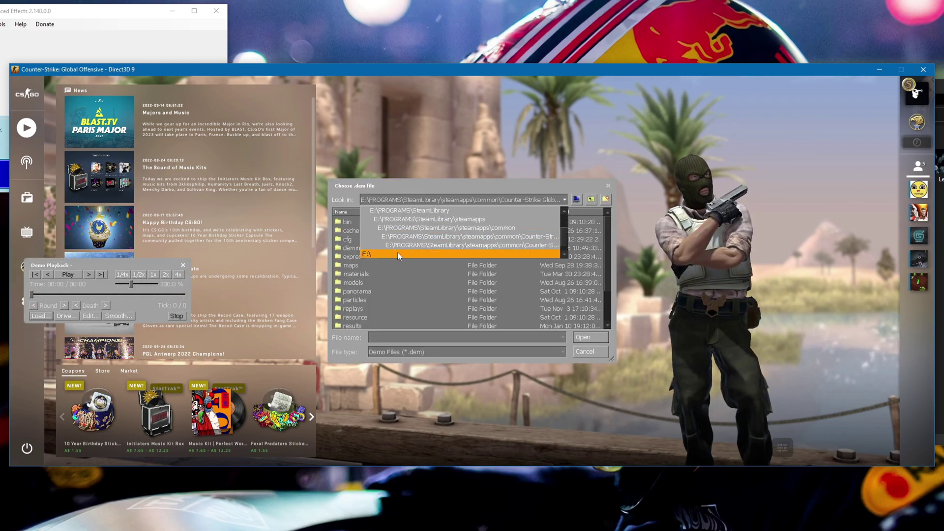
pyautogui.click(414, 245)
pyautogui.doubleClick(359, 320)
pyautogui.click(423, 222)
pyautogui.click(423, 239)
pyautogui.click(430, 257)
pyautogui.click(423, 231)
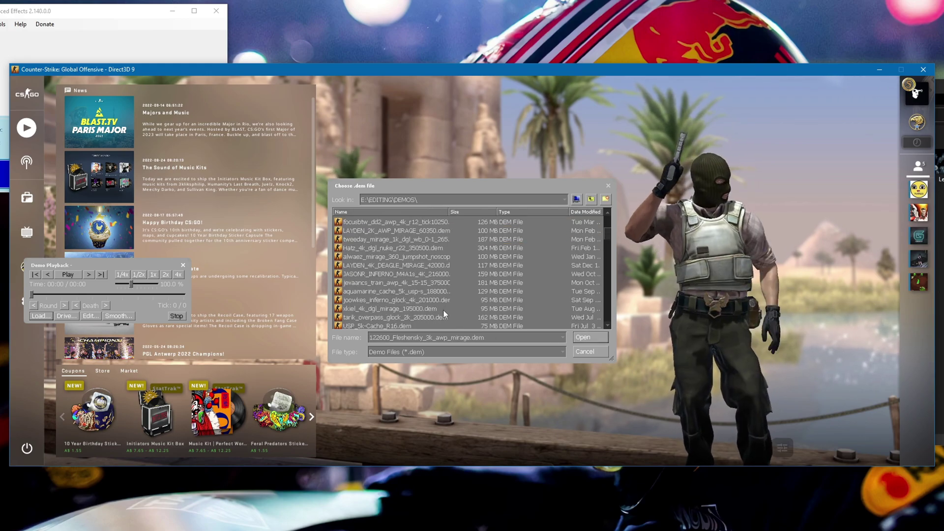
pyautogui.click(423, 291)
pyautogui.press('Return')
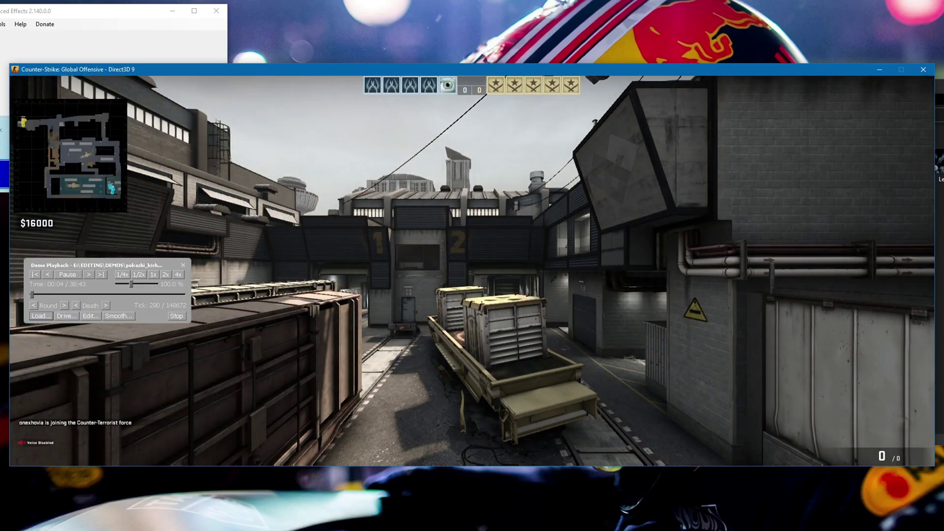
# Jump the demo to tick 68500 with demo_gototick 68500
pyautogui.press('`')
pyautogui.write('e')
pyautogui.press('BackSpace')
pyautogui.write('demo_gototick 68500')
pyautogui.press('Return')
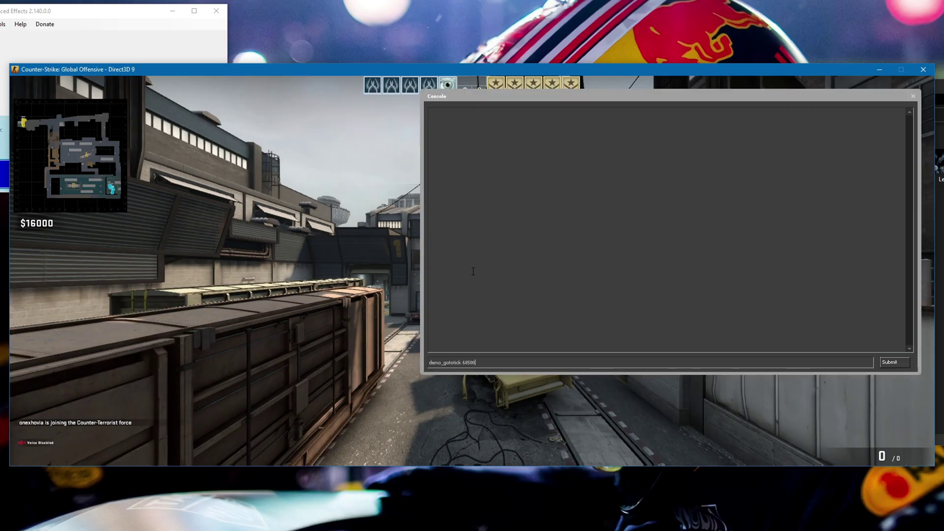
pyautogui.press('`')
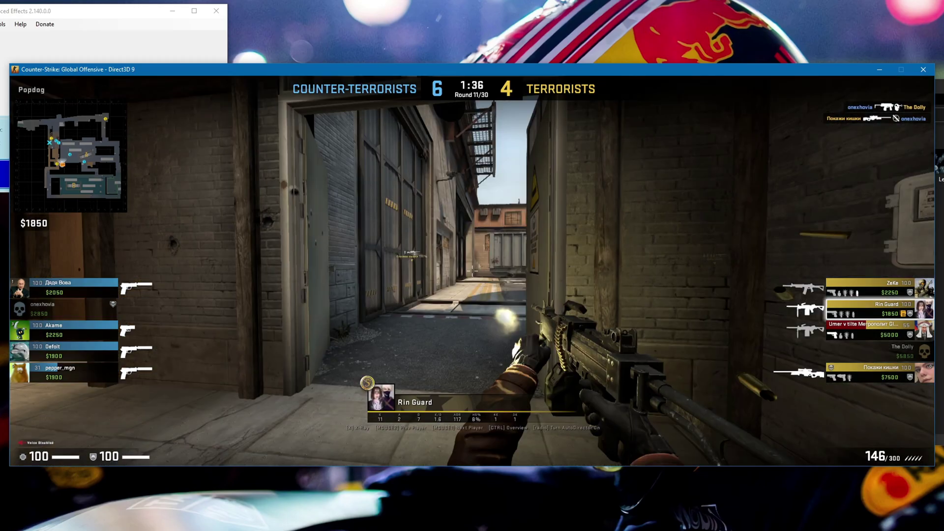
# Hide the HUD except death notices with cl_draw_only_deathnotices 1, then run exec moviemaking
pyautogui.press('`')
pyautogui.write('cl_draw_only_deathnotices 1')
pyautogui.press('Return')
pyautogui.press('`')
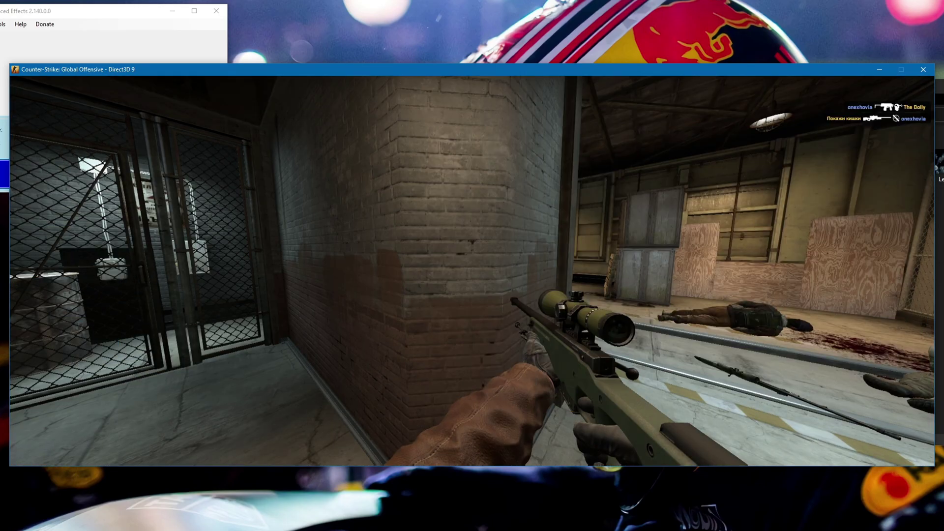
pyautogui.press('`')
pyautogui.write('exec moviemaking')
pyautogui.press('Return')
pyautogui.press('`')
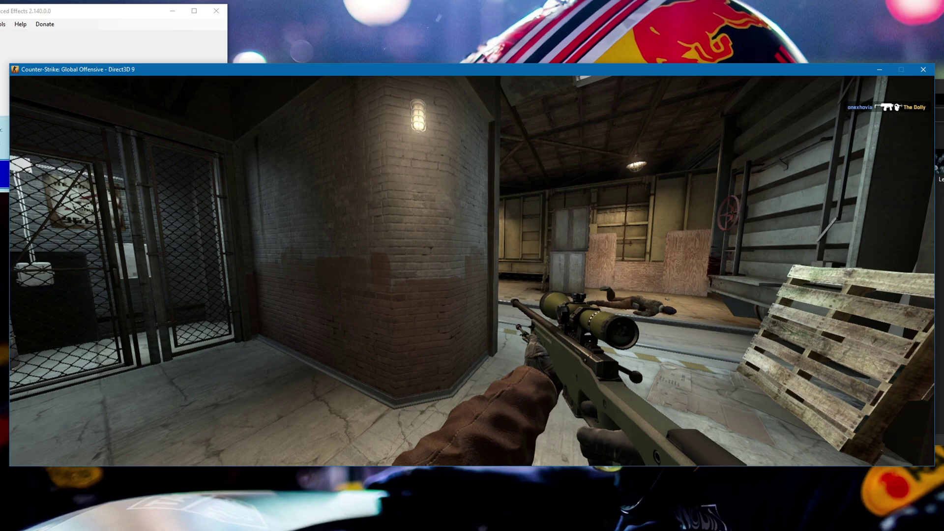
# Add baseFx stream myShade, set reshade enabled 1 on it, and preview myshade via mirv_streams
pyautogui.press('`')
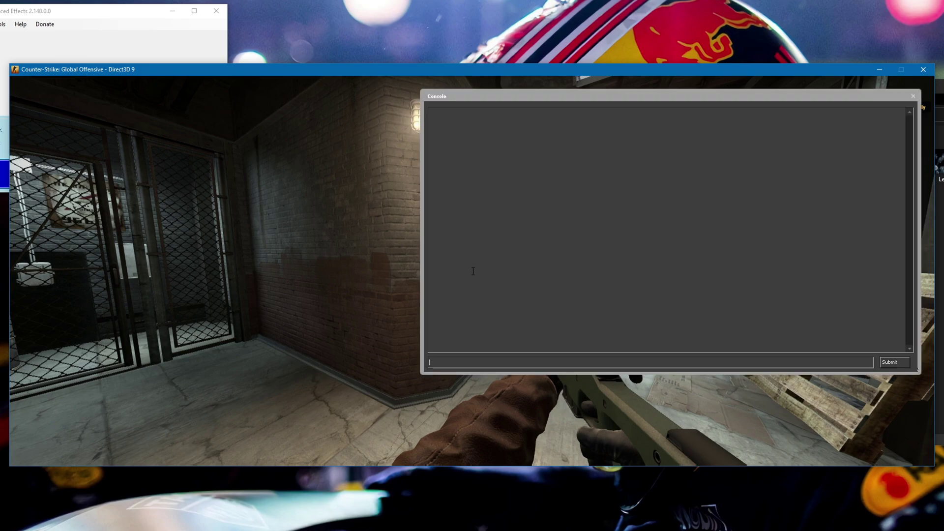
pyautogui.write('mirv')
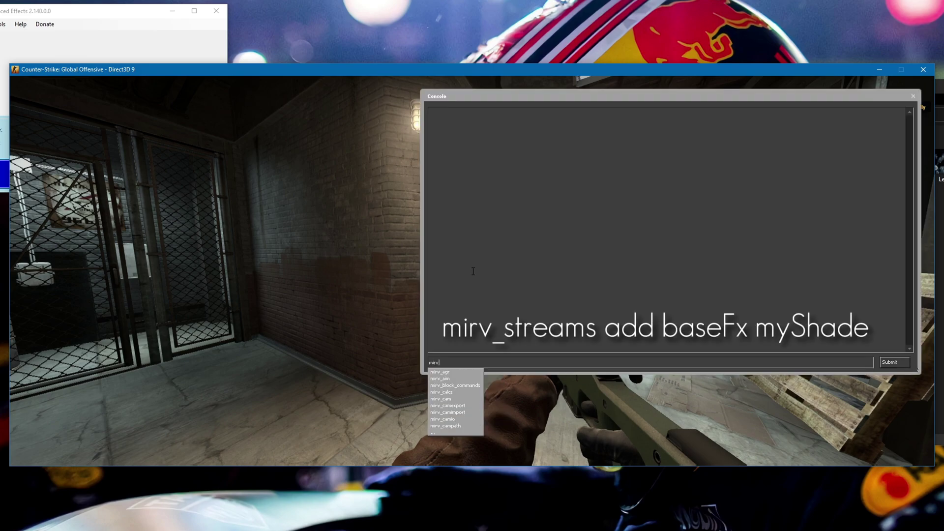
pyautogui.write('_streams add basefx myshade')
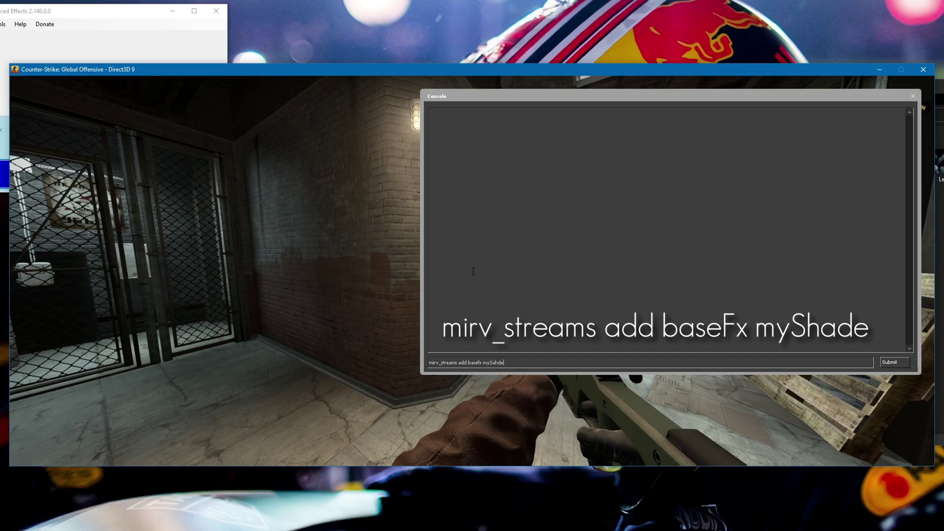
pyautogui.press('Return')
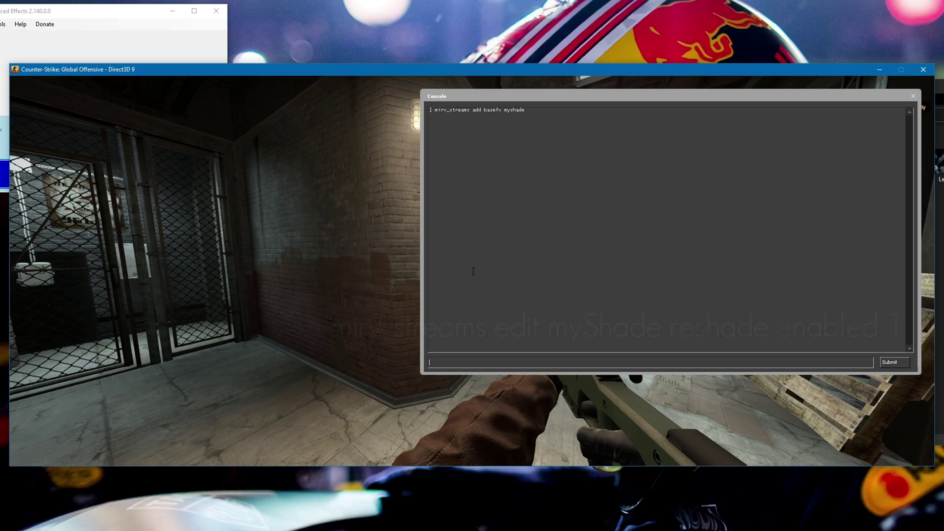
pyautogui.write('mirv_streams edit myshade reshade enabled 1')
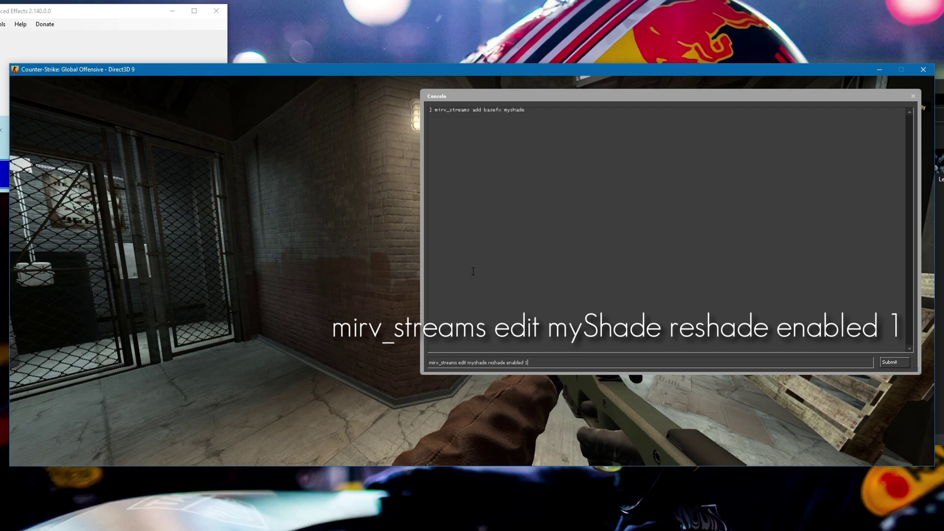
pyautogui.press('Return')
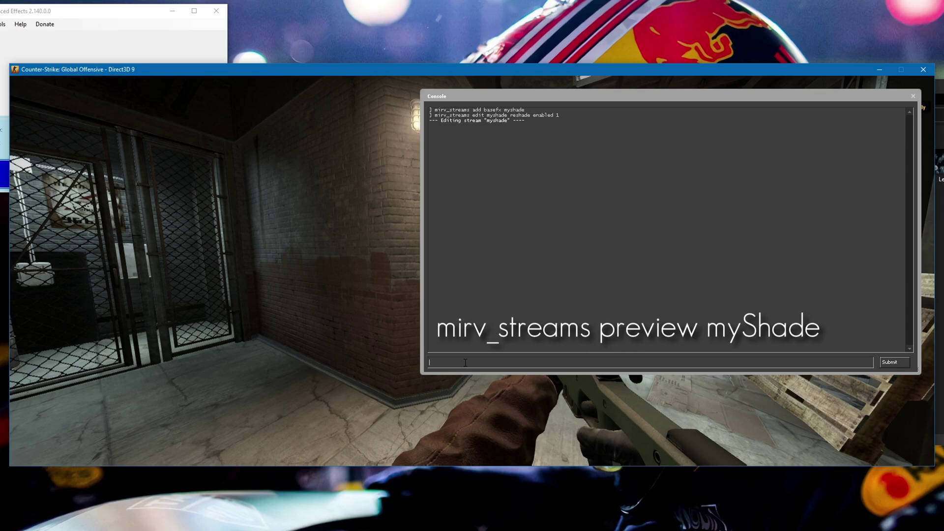
pyautogui.write('mirv_streams preview myshade')
pyautogui.press('Return')
# Enable DisplayDepth in Depth map mode to verify depth, then turn it off and clear the search
pyautogui.press('`')
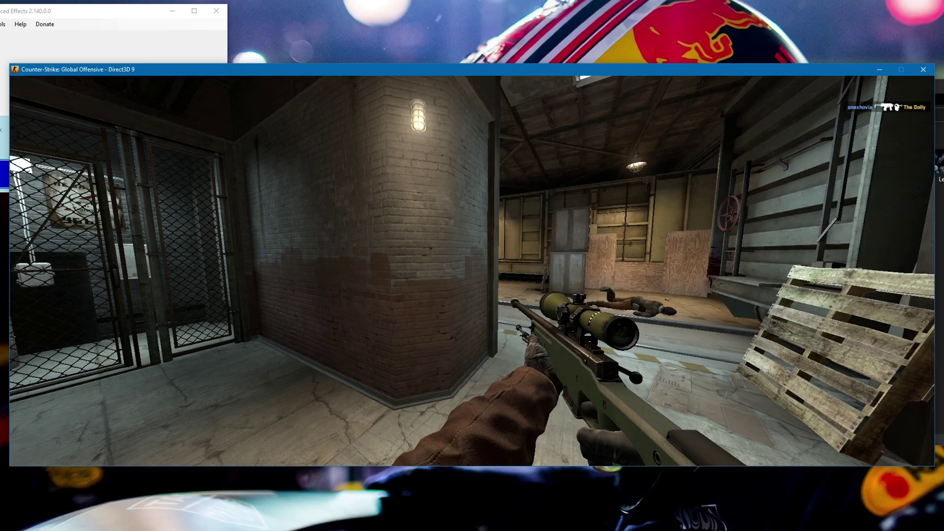
pyautogui.press('Home')
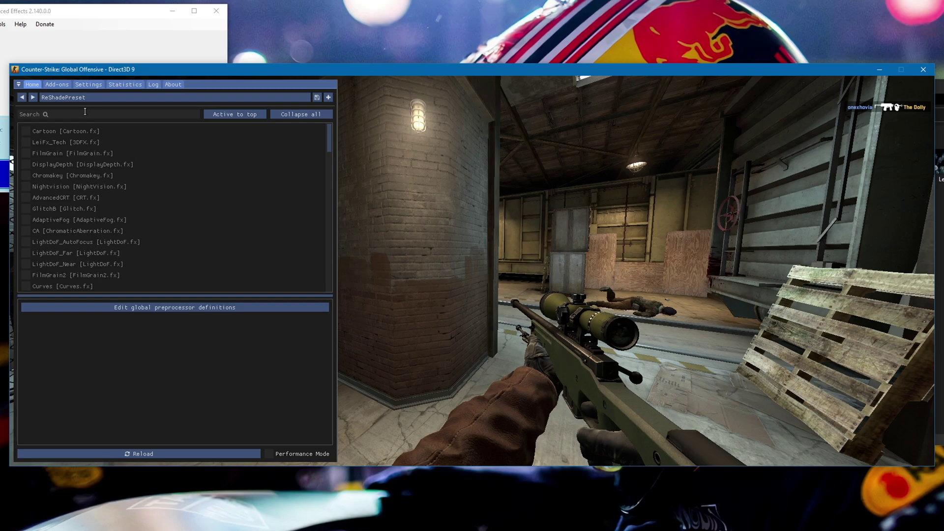
pyautogui.write('displ')
pyautogui.moveTo(86, 127)
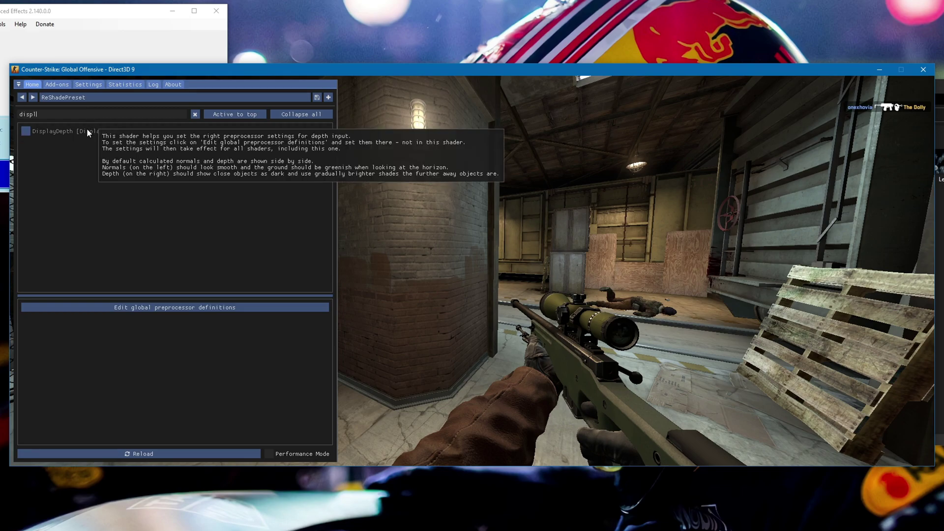
pyautogui.click(78, 132)
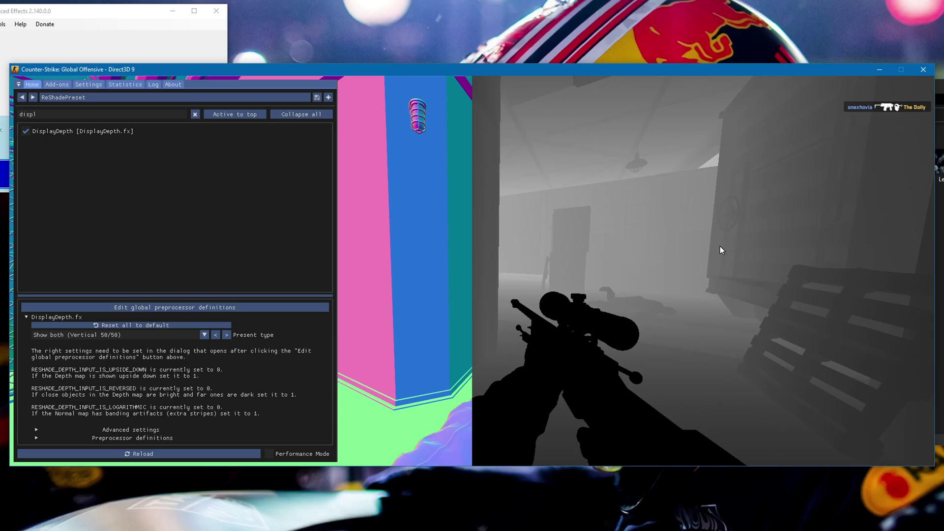
pyautogui.click(198, 337)
pyautogui.click(150, 348)
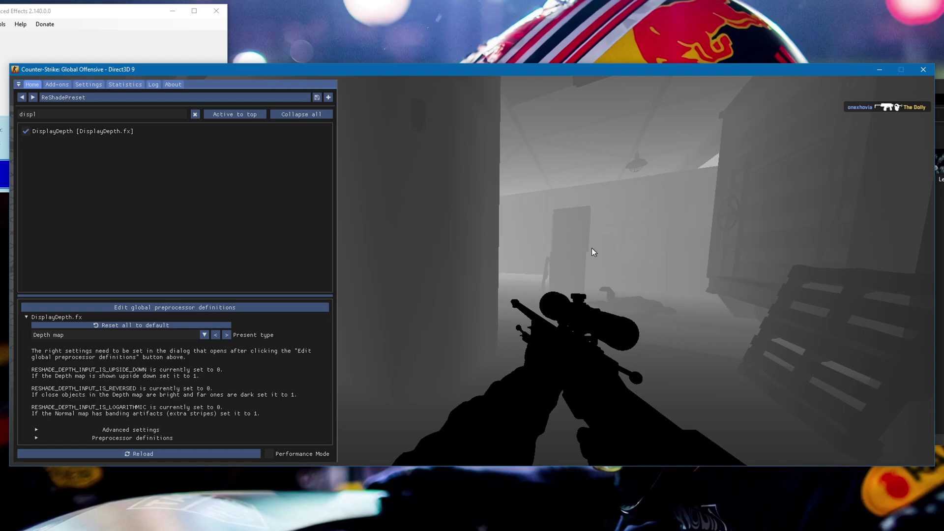
pyautogui.click(25, 131)
pyautogui.click(195, 114)
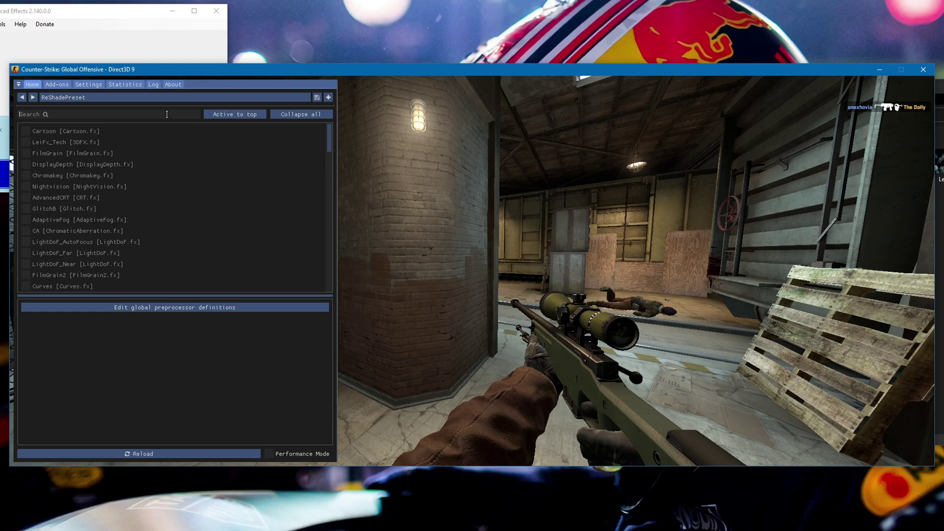
# Enable MXAO at Maximum quality, Normal Bias 0, AO/IL debug view, AO amount ~3.6, fade 0–1
pyautogui.scroll(-5, 112, 221)
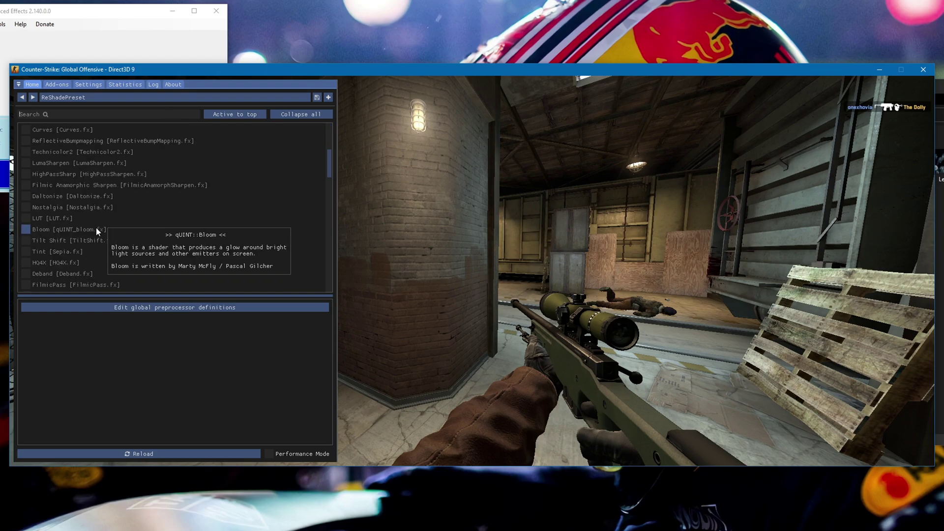
pyautogui.click(111, 114)
pyautogui.write('mxao')
pyautogui.click(26, 131)
pyautogui.click(132, 336)
pyautogui.click(132, 338)
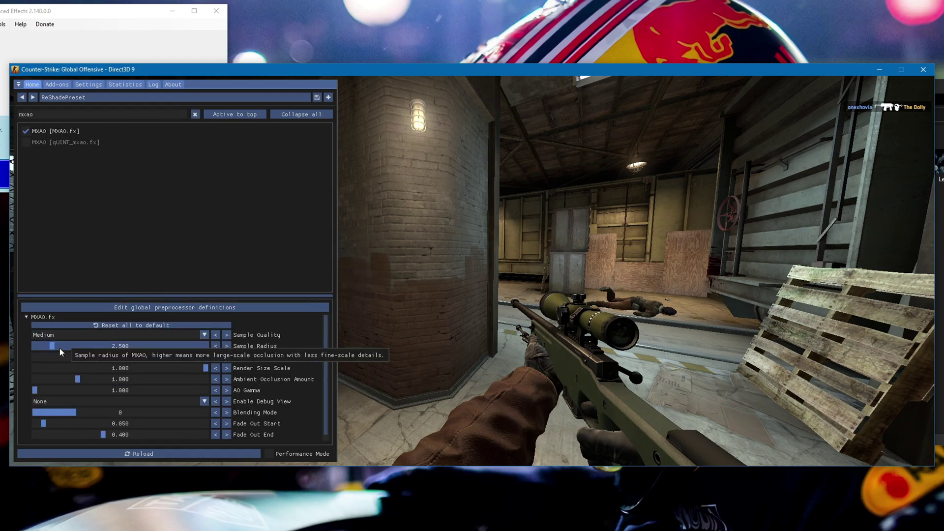
pyautogui.click(89, 335)
pyautogui.click(72, 350)
pyautogui.moveTo(72, 357); pyautogui.dragTo(34, 357)
pyautogui.click(54, 402)
pyautogui.click(54, 413)
pyautogui.moveTo(83, 382); pyautogui.dragTo(188, 379)
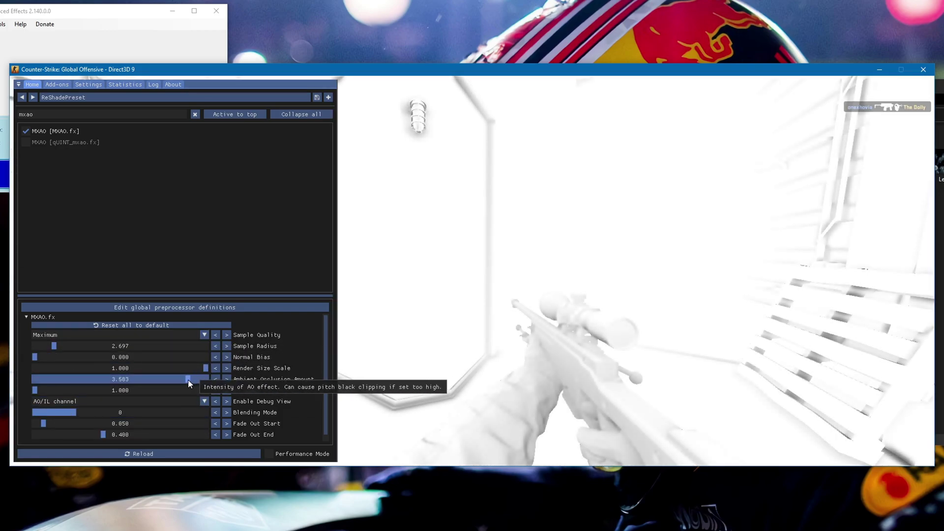
pyautogui.moveTo(43, 423); pyautogui.dragTo(33, 424)
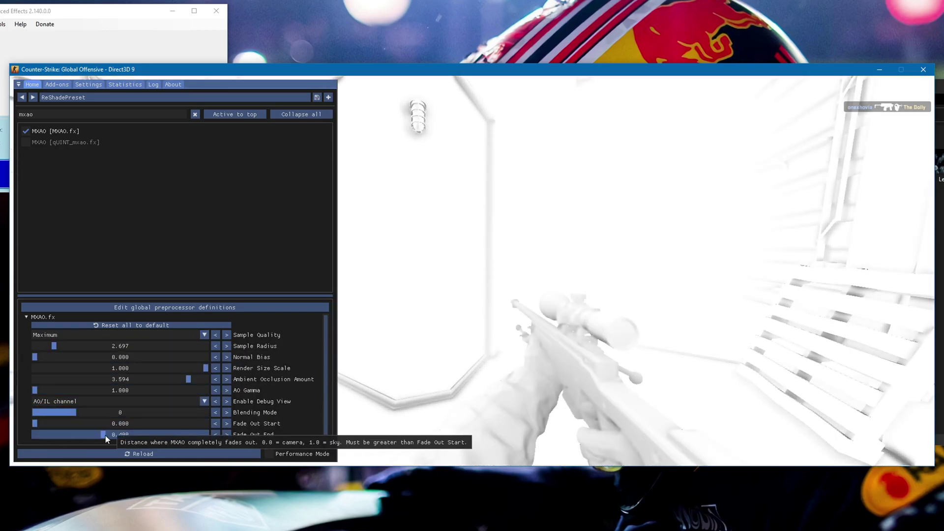
pyautogui.moveTo(106, 435); pyautogui.dragTo(209, 435)
# Fine-tune MXAO to AO amount 2.163 and sample radius about 3.5 with debug view off
pyautogui.click(94, 379)
pyautogui.moveTo(39, 347); pyautogui.dragTo(85, 347)
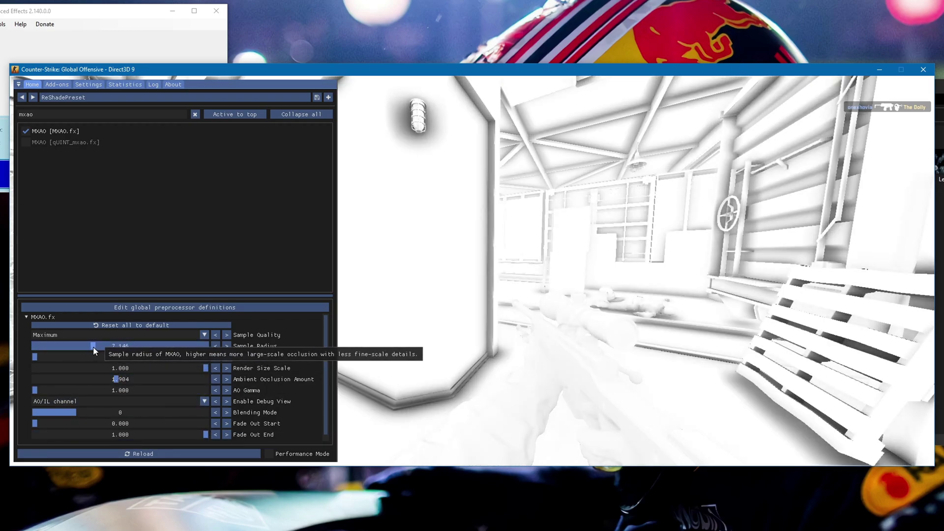
pyautogui.keyDown('ctrl'); pyautogui.click(82, 379); pyautogui.keyUp('ctrl')
pyautogui.write('2.163')
pyautogui.moveTo(80, 402); pyautogui.dragTo(81, 413)
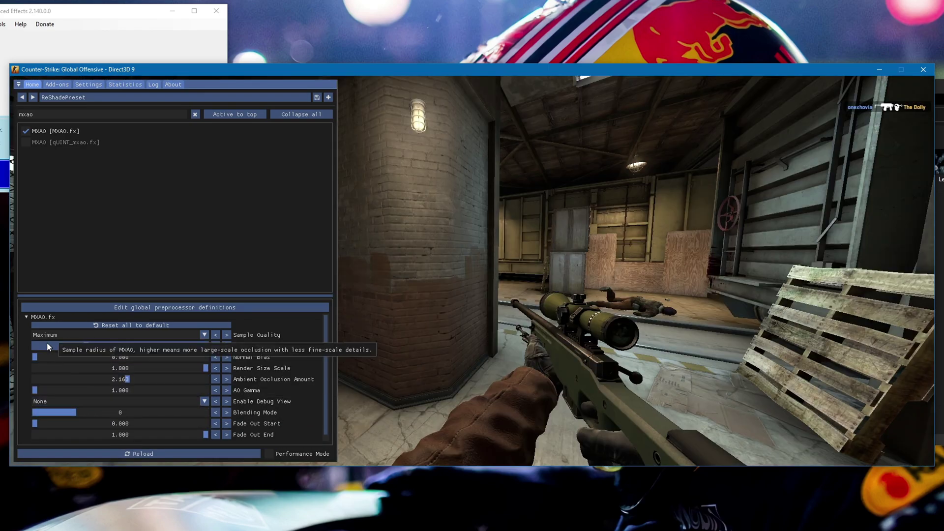
pyautogui.click(27, 131)
pyautogui.click(27, 132)
pyautogui.moveTo(43, 346); pyautogui.dragTo(81, 346)
# Enable FXAA and SMAA, raising SMAA Max Search Steps to 112 and Diagonal to 20
pyautogui.scroll(-1, 165, 439)
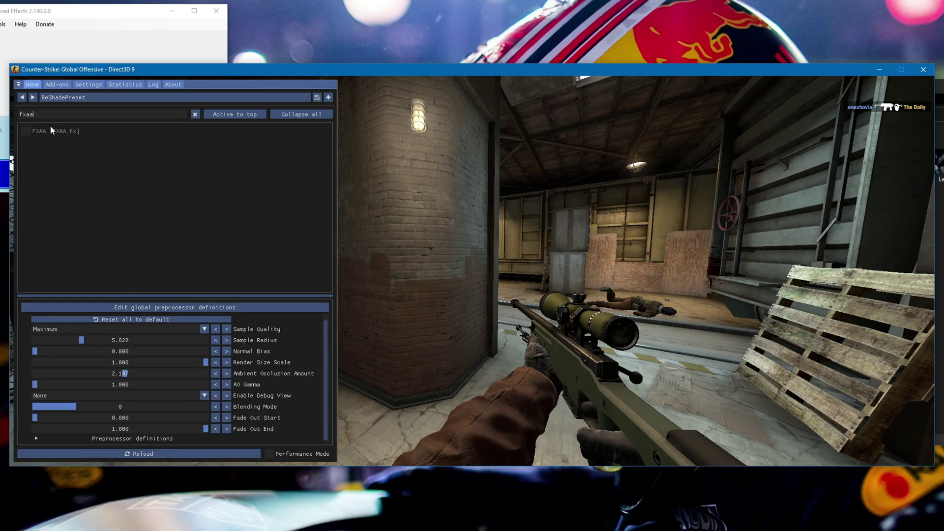
pyautogui.click(51, 129)
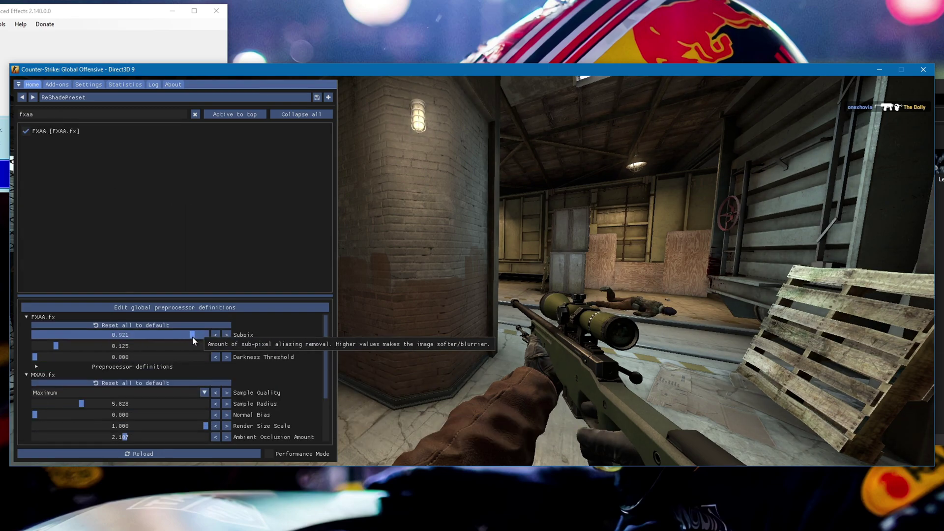
pyautogui.click(64, 115)
pyautogui.hotkey('ctrl', 'a')
pyautogui.write('m')
pyautogui.hotkey('ctrl', 'a')
pyautogui.write('smaa')
pyautogui.click(26, 131)
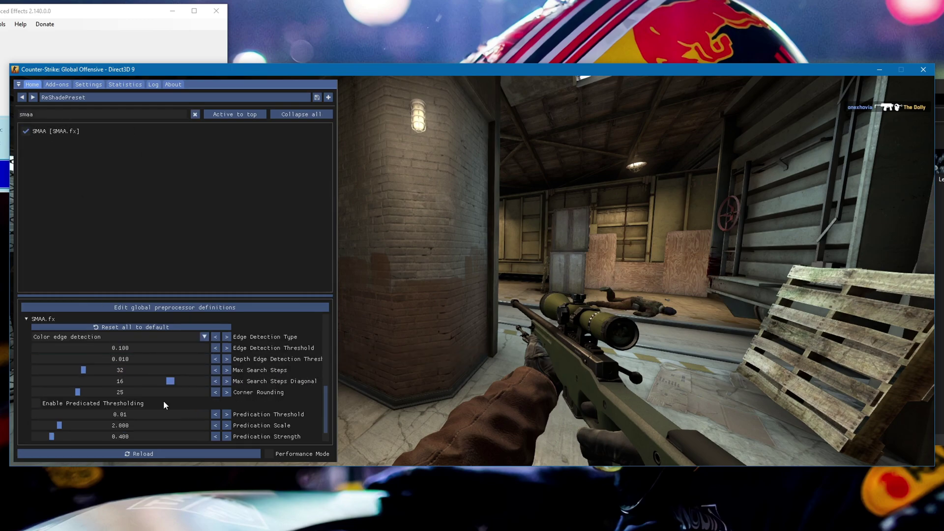
pyautogui.moveTo(86, 370); pyautogui.dragTo(209, 378)
pyautogui.click(209, 379)
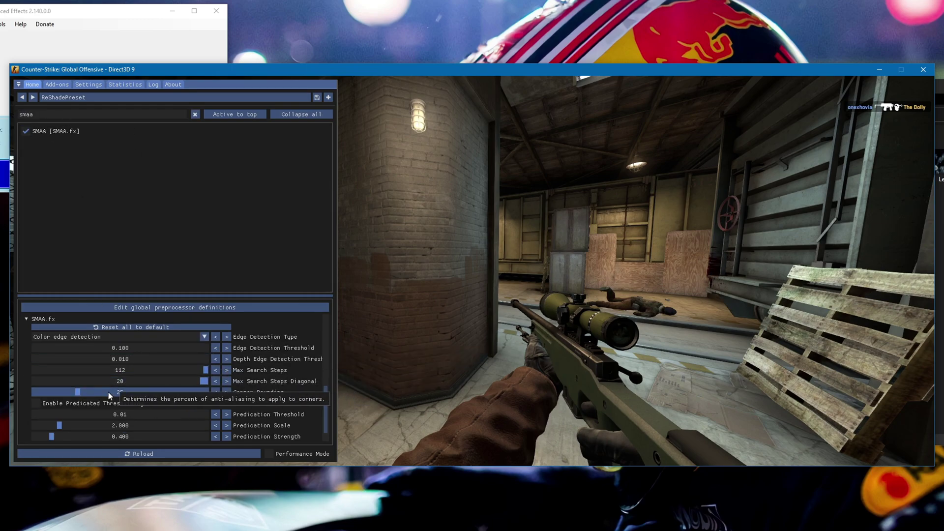
pyautogui.moveTo(101, 391); pyautogui.dragTo(209, 392)
pyautogui.scroll(-1, 182, 404)
# Enable SSR reflections with Vertical Field of View 1.0 and Reflection Exponent 3
pyautogui.click(64, 131)
pyautogui.click(195, 114)
pyautogui.scroll(-5, 87, 221)
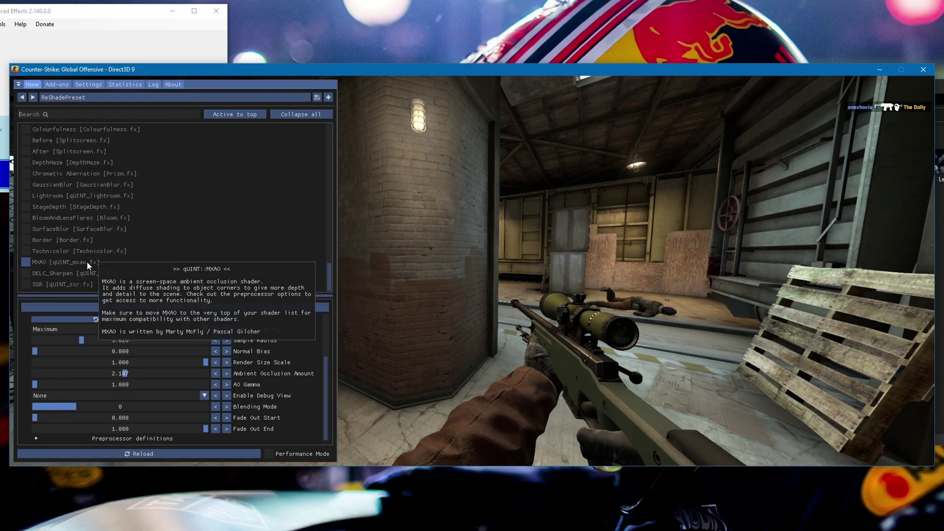
pyautogui.click(86, 263)
pyautogui.doubleClick(148, 345)
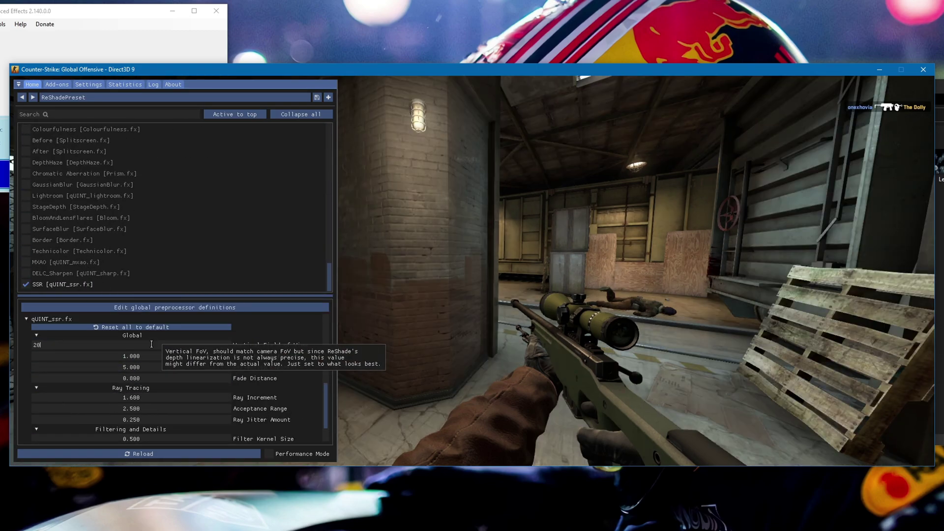
pyautogui.write('1.0')
pyautogui.press('Return')
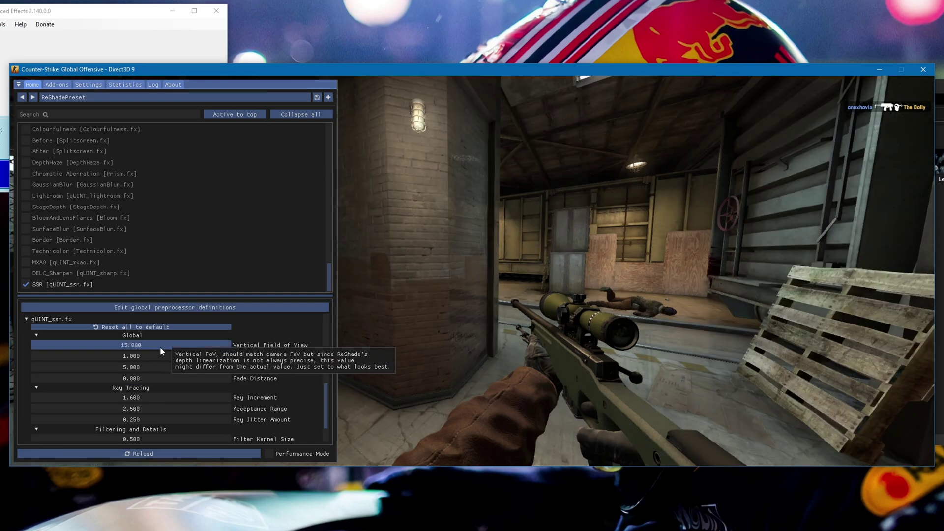
pyautogui.scroll(-1, 160, 346)
pyautogui.moveTo(143, 346); pyautogui.dragTo(335, 343)
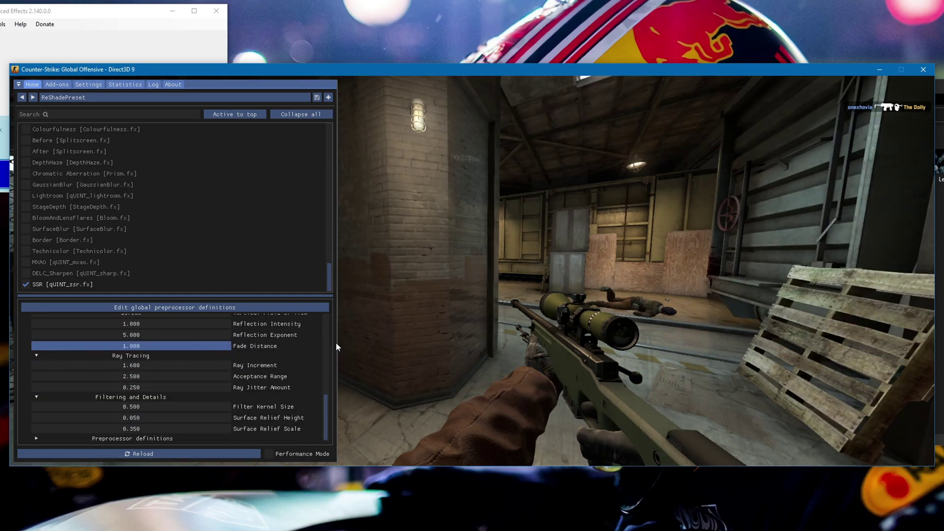
pyautogui.doubleClick(183, 335)
pyautogui.write('3')
pyautogui.press('Return')
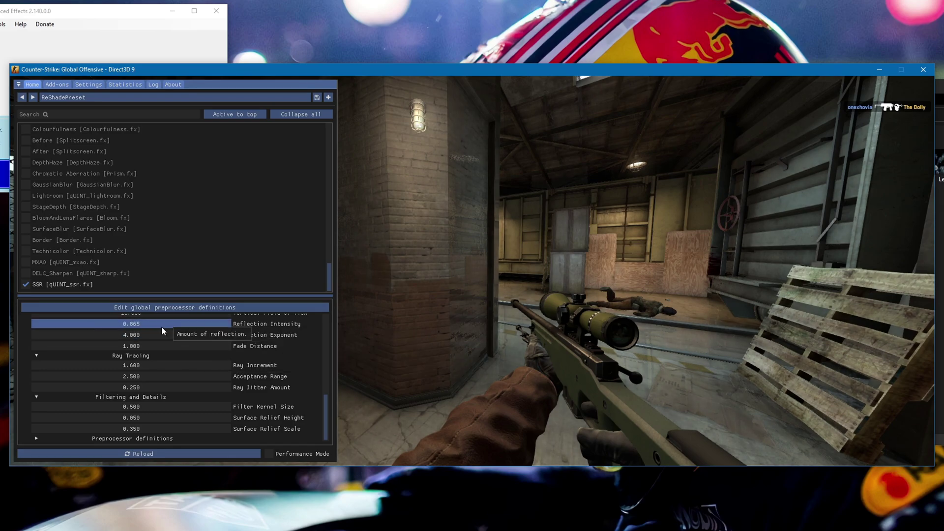
# Enable the Clarity and DELC_Sharpen sharpening effects
pyautogui.scroll(5, 169, 362)
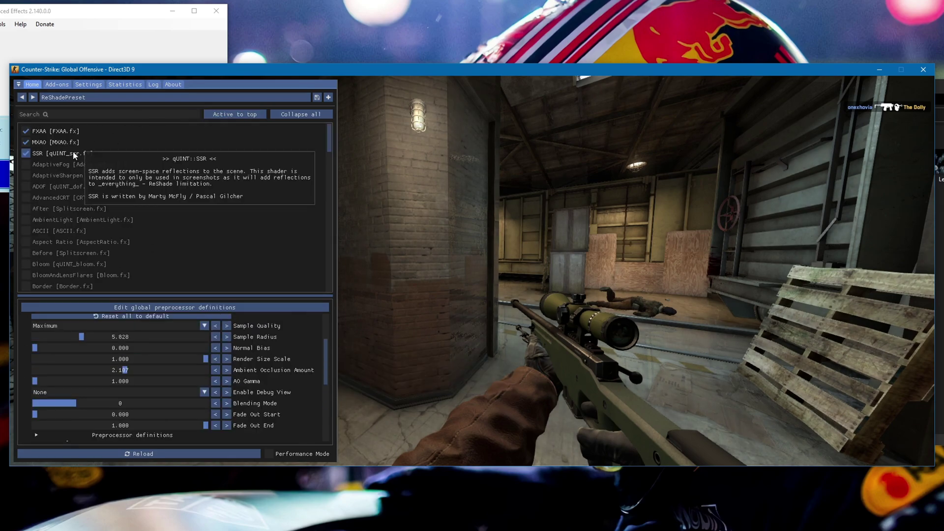
pyautogui.click(85, 177)
pyautogui.scroll(-3, 93, 235)
pyautogui.click(72, 197)
pyautogui.scroll(-2, 73, 196)
pyautogui.click(78, 220)
pyautogui.scroll(-10, 94, 221)
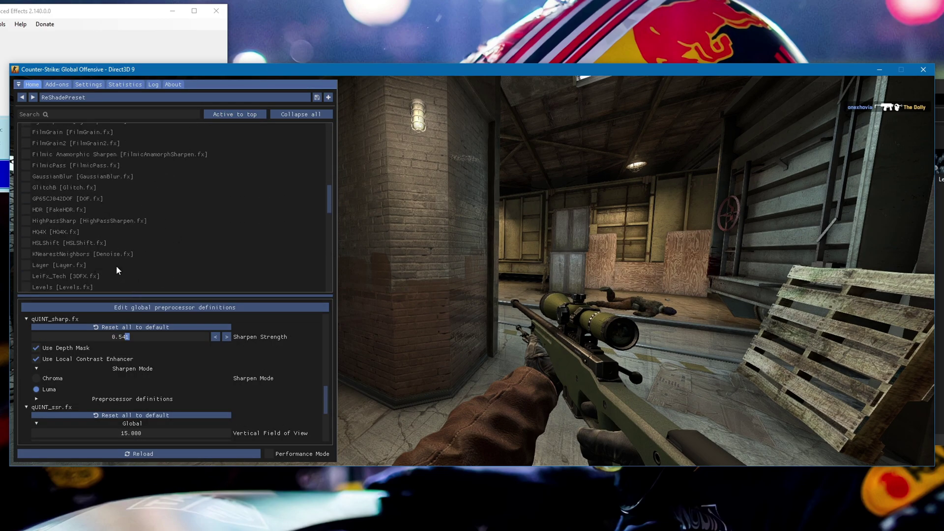
# Hide the ReShade overlay and end any stream preview with mirv_streams previewend
pyautogui.moveTo(70, 278)
pyautogui.press('`')
pyautogui.press('Home')
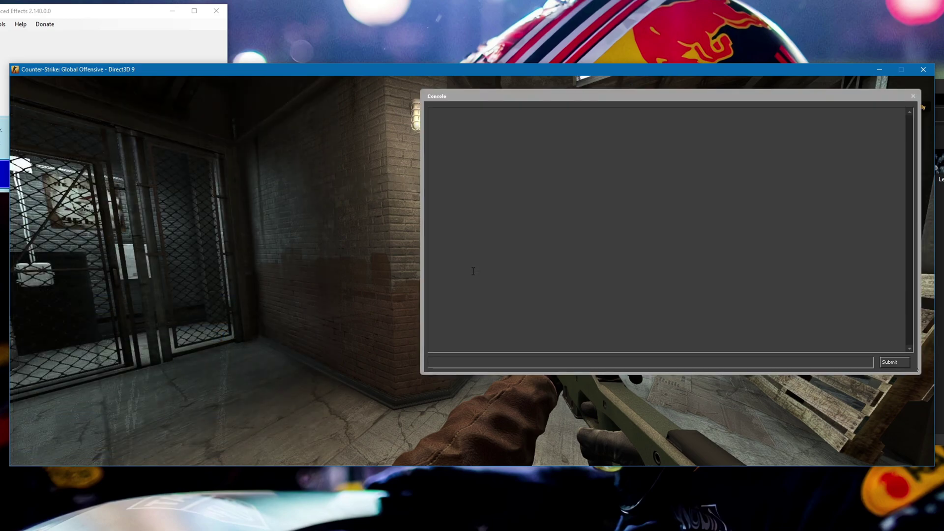
pyautogui.press('`')
pyautogui.press('`')
pyautogui.write('mirv_st')
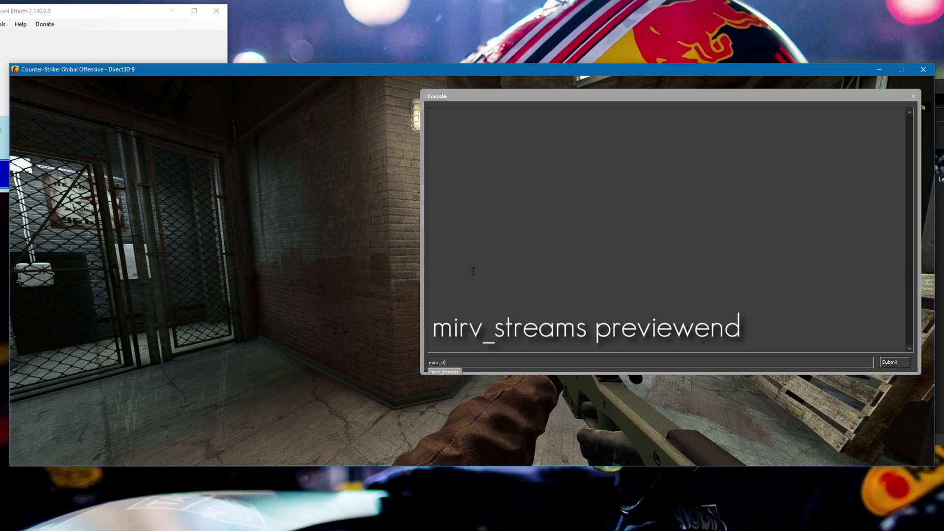
pyautogui.write('reams previewend')
pyautogui.press('Return')
pyautogui.press('`')
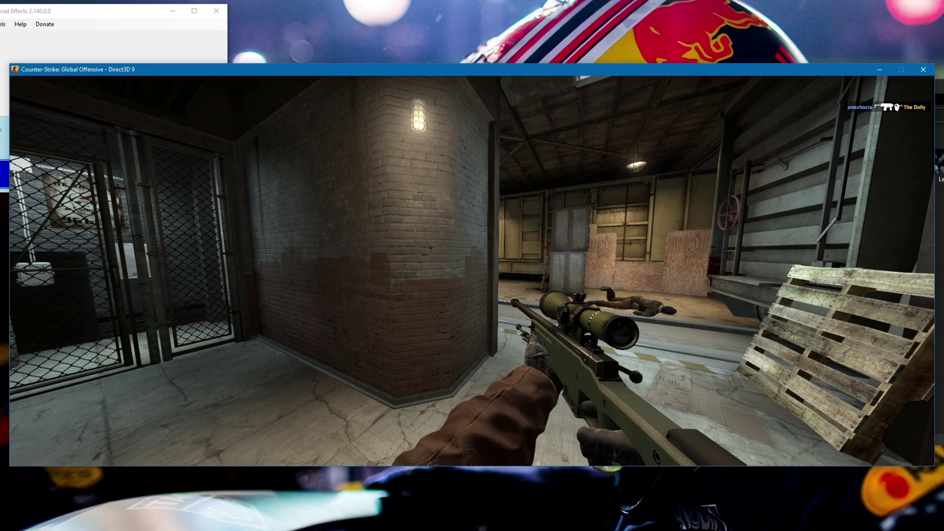
# Clear the console and run exec afx/updateworkaround to add the matte, world and depth streams
pyautogui.press('`')
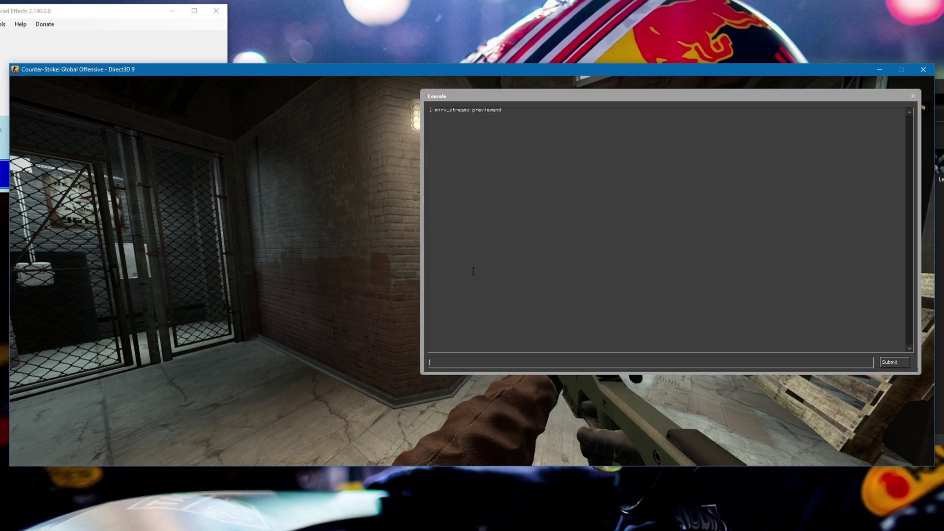
pyautogui.write('clear')
pyautogui.press('Return')
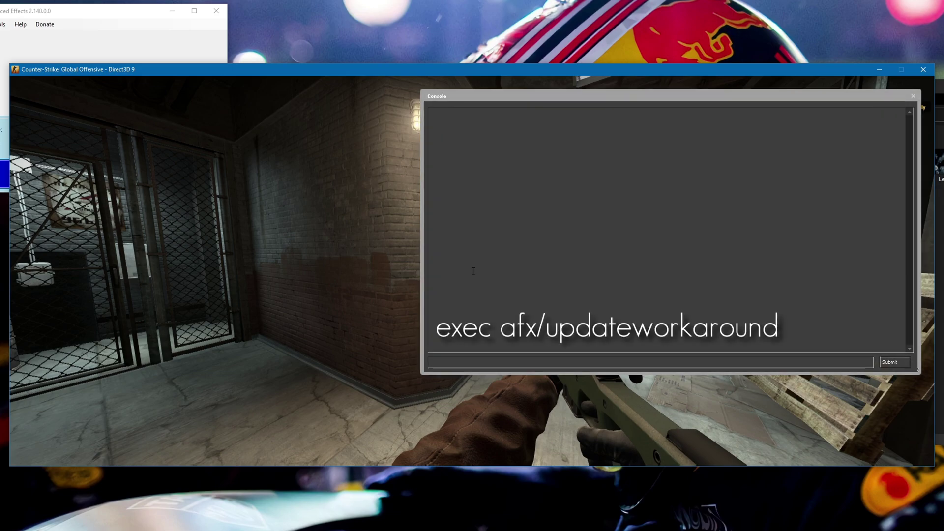
pyautogui.write('exec afx/updateworkaround')
pyautogui.press('Return')
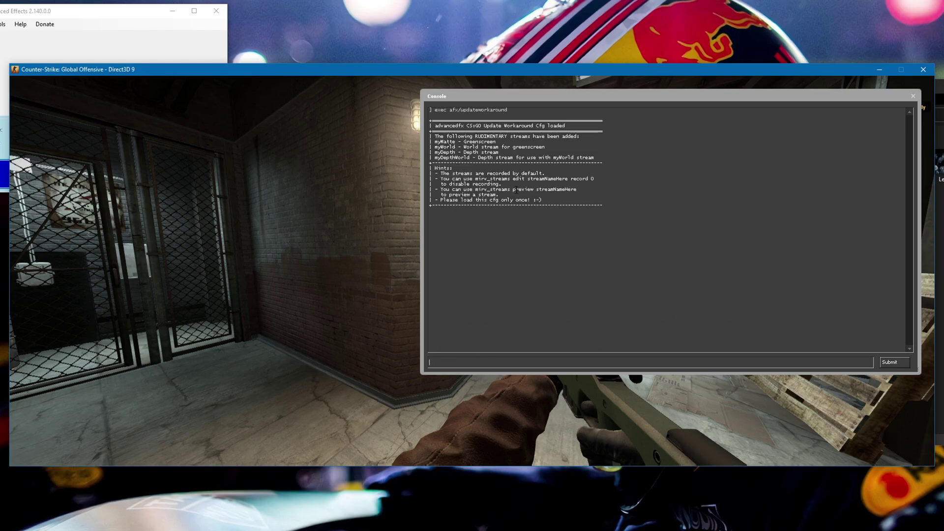
# Check the new stream list, then preview the myWorld stream with mirv_streams preview myWorld
pyautogui.moveTo(447, 158); pyautogui.dragTo(464, 158)
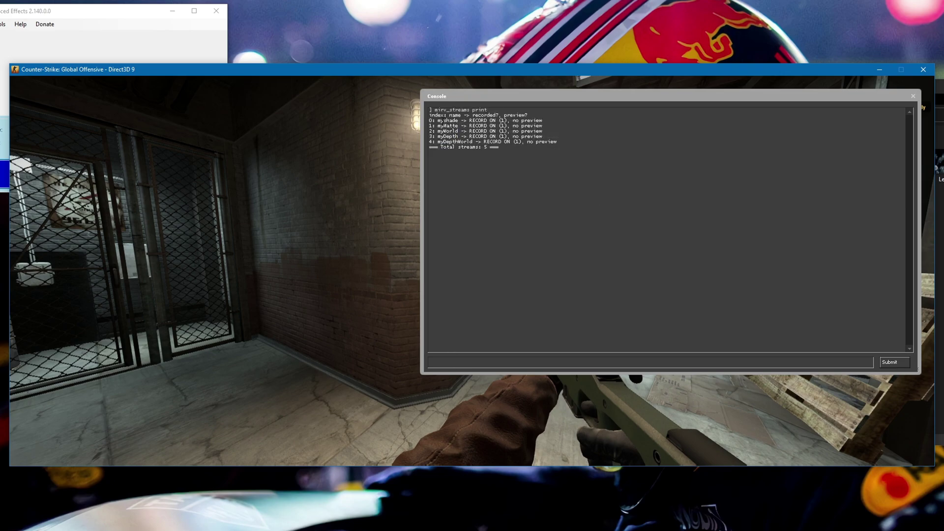
pyautogui.moveTo(481, 120); pyautogui.dragTo(548, 143)
pyautogui.click(516, 361)
pyautogui.write('m')
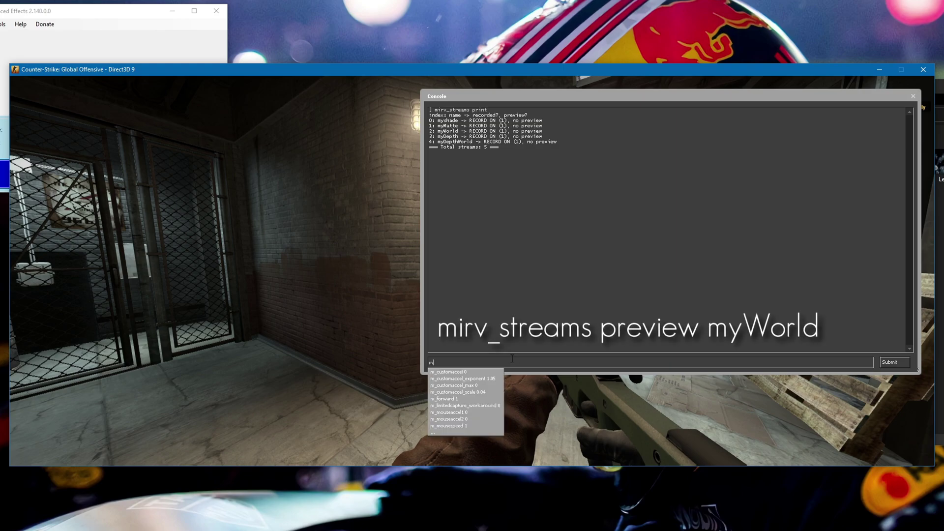
pyautogui.write('irv_streams preview myWorld')
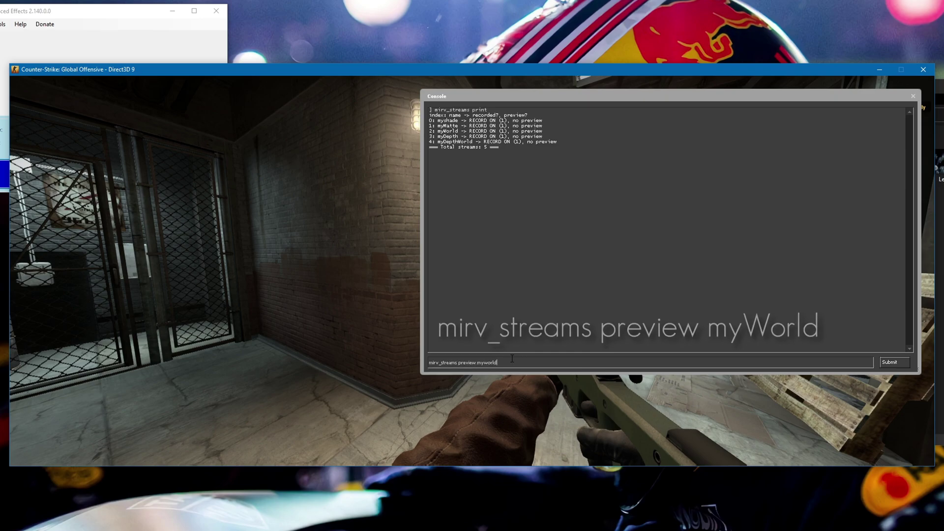
pyautogui.press('Return')
pyautogui.press('Escape')
# Enable ReShade on myWorld using mirv_streams edit myworld reshade enabled 1
pyautogui.press('`')
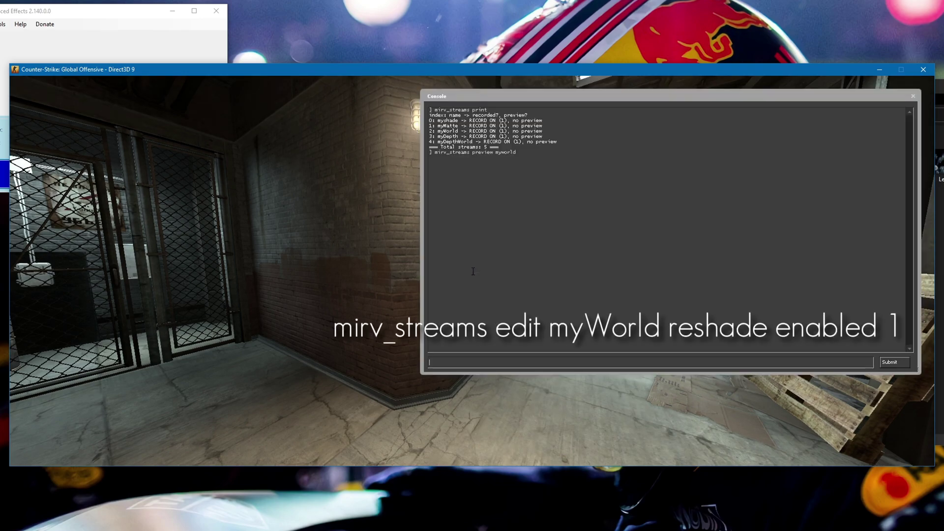
pyautogui.write('mirv_streams edit myworld reshade enabled 1')
pyautogui.press('Return')
pyautogui.press('`')
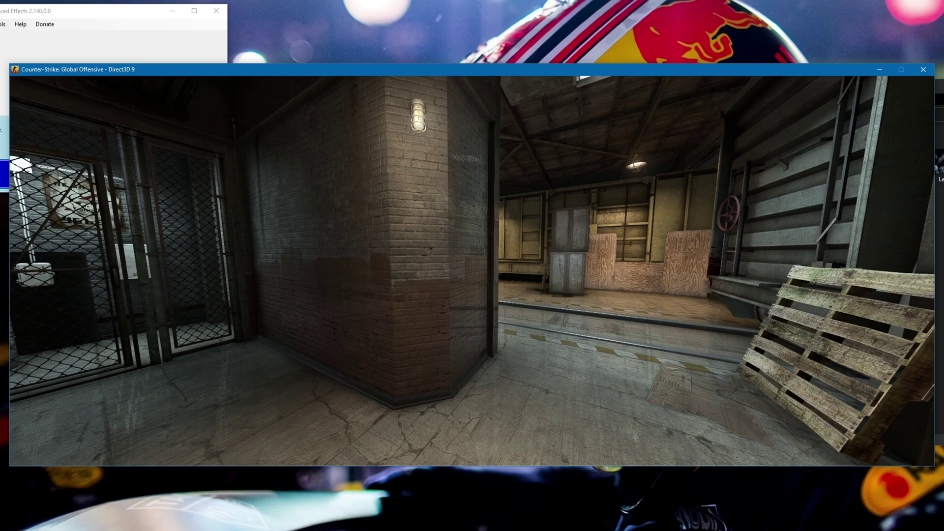
pyautogui.press('`')
# End the myWorld preview and preview the myMatte stream instead
pyautogui.press('Up')
pyautogui.hotkey('ctrl', 'a')
pyautogui.write('mirv_streams prev')
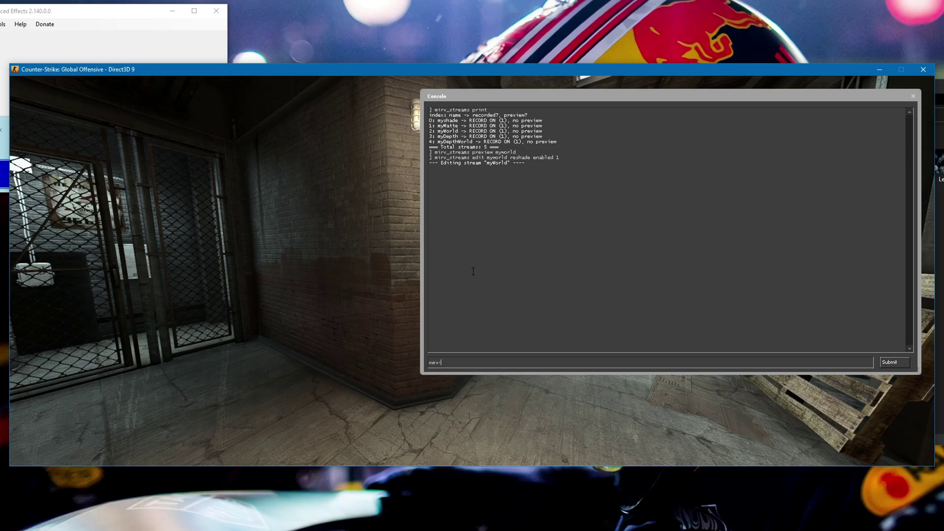
pyautogui.write('iewend')
pyautogui.press('Return')
pyautogui.press('Up')
pyautogui.hotkey('ctrl', 'a')
pyautogui.write('mirv_streams preview mymatte')
pyautogui.press('Return')
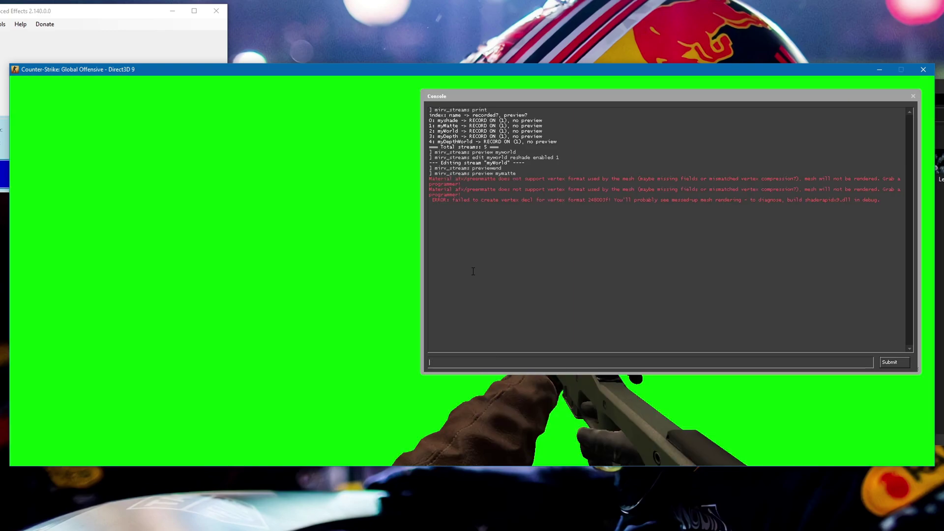
# Enable ReShade on the myMatte stream with mirv_streams edit mymatte reshade enabled 1
pyautogui.press('Up')
pyautogui.press('BackSpace')
pyautogui.press('BackSpace')
pyautogui.press('BackSpace')
pyautogui.press('BackSpace')
pyautogui.press('BackSpace')
pyautogui.press('BackSpace')
pyautogui.press('BackSpace')
pyautogui.press('BackSpace')
pyautogui.press('BackSpace')
pyautogui.press('BackSpace')
pyautogui.press('BackSpace')
pyautogui.press('BackSpace')
pyautogui.press('BackSpace')
pyautogui.press('BackSpace')
pyautogui.press('BackSpace')
pyautogui.write('edit mymatte reshade enabl')
pyautogui.press('Return')
pyautogui.press('`')
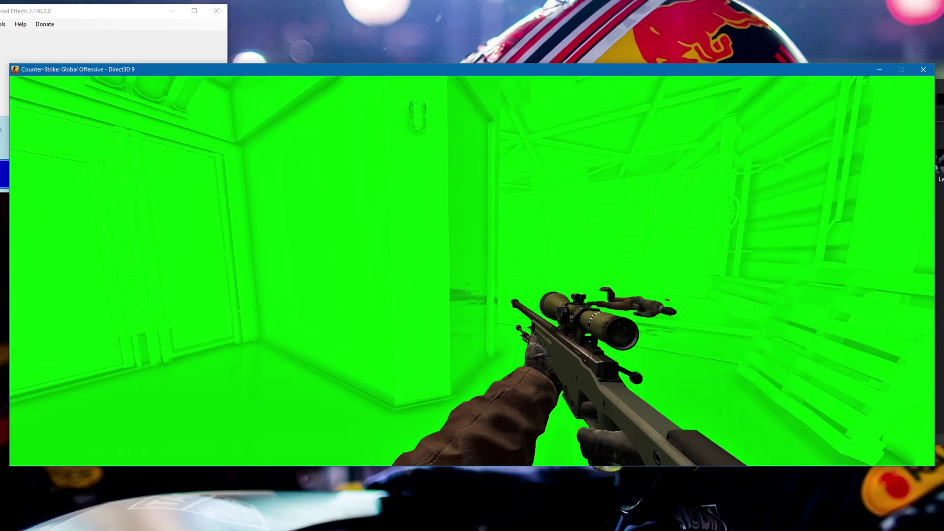